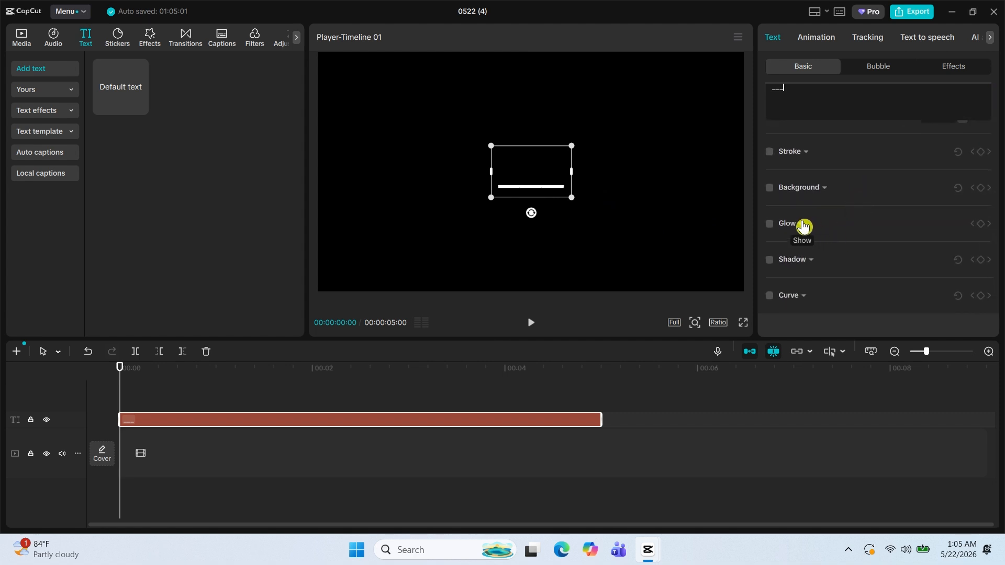
Enable the line text's Glow with the second, non-Pro style and set its intensity to 40 and range to 60.
left_click(802, 226)
scroll(817, 224, "down", 2)
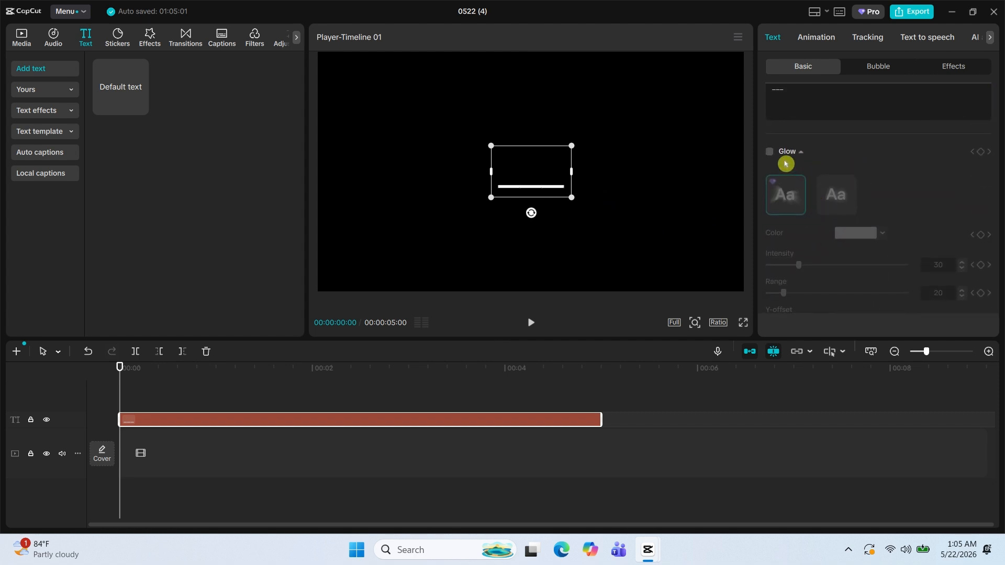
left_click(770, 153)
left_click(835, 201)
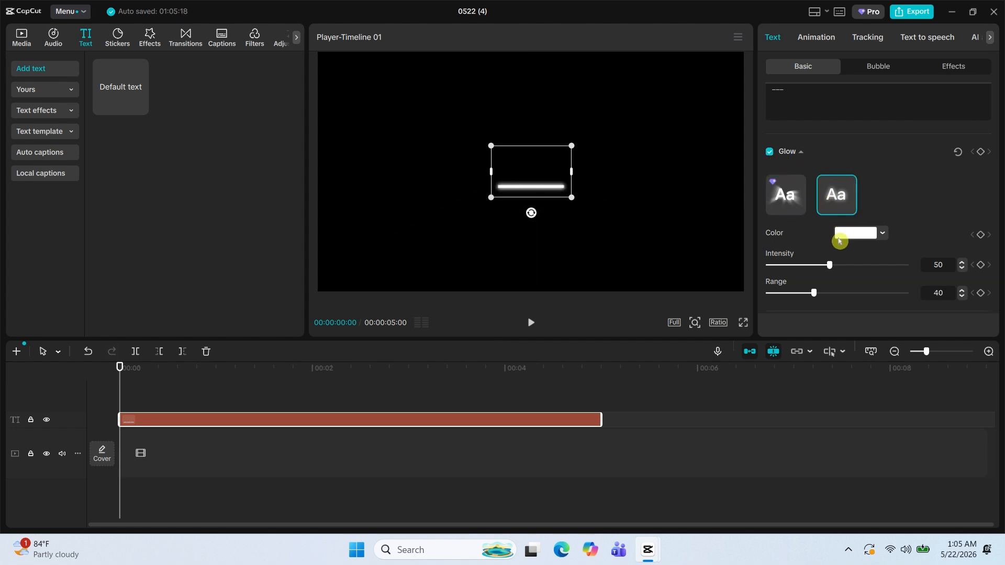
scroll(876, 255, "down", 1)
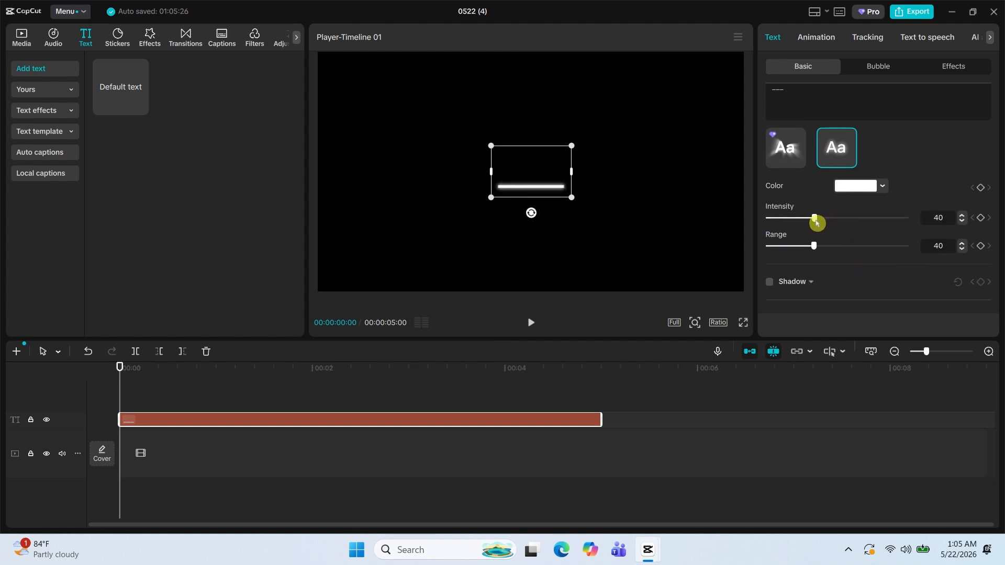
left_click_drag(823, 251, 842, 253)
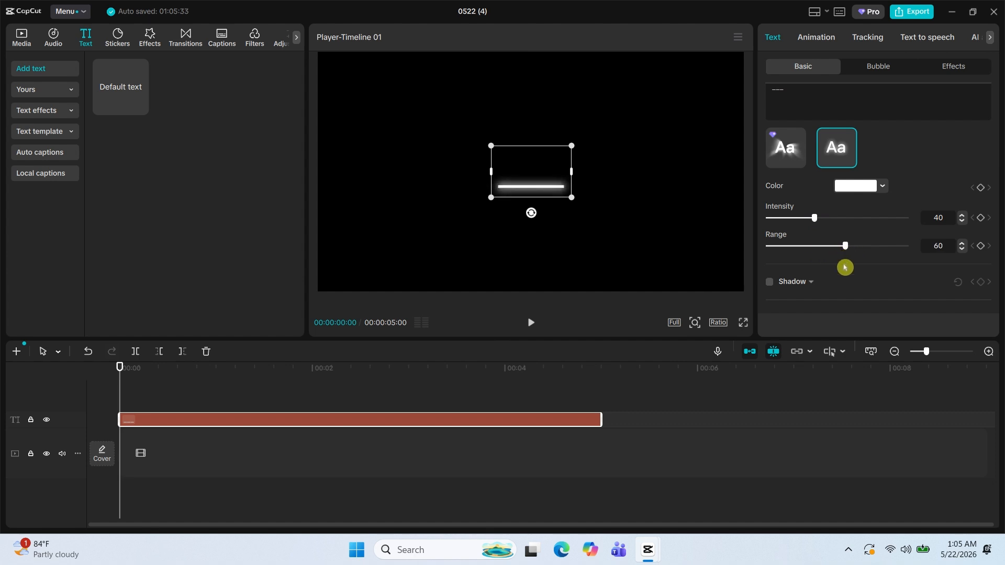
Rotate the line text to -60° and move it to about X -1141, Y -224.
scroll(883, 242, "up", 2)
scroll(881, 242, "down", 2)
scroll(881, 242, "up", 5)
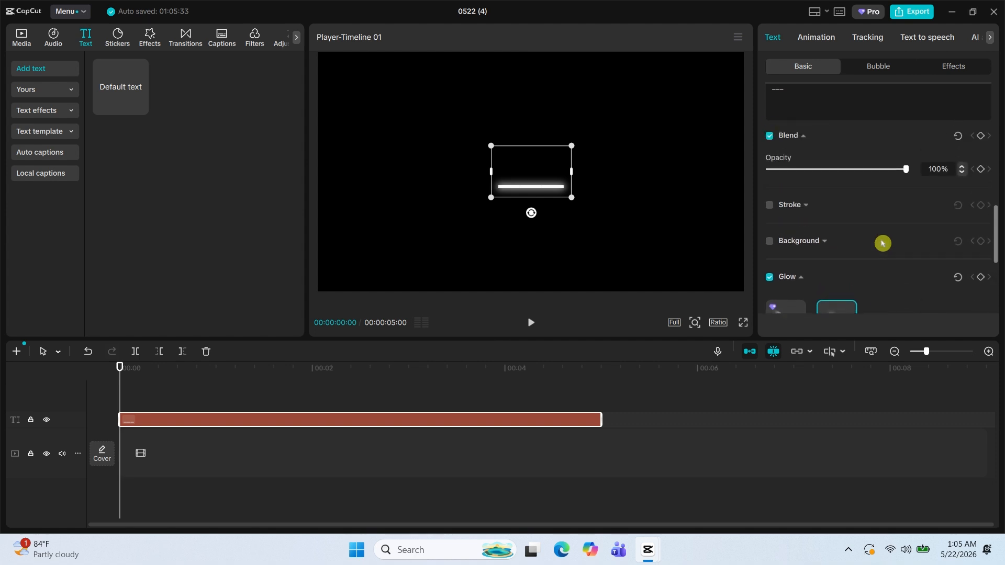
scroll(882, 243, "up", 3)
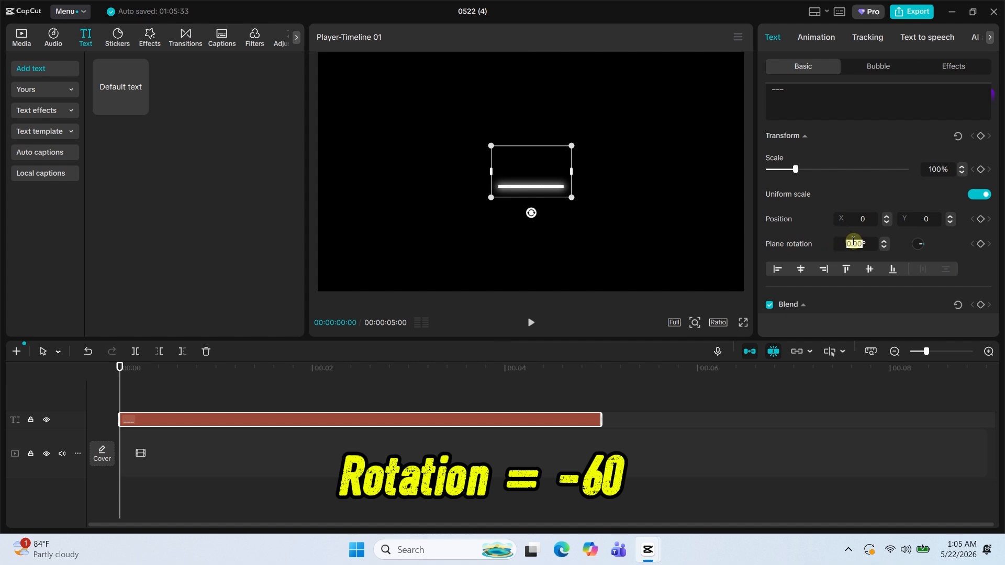
key("Return")
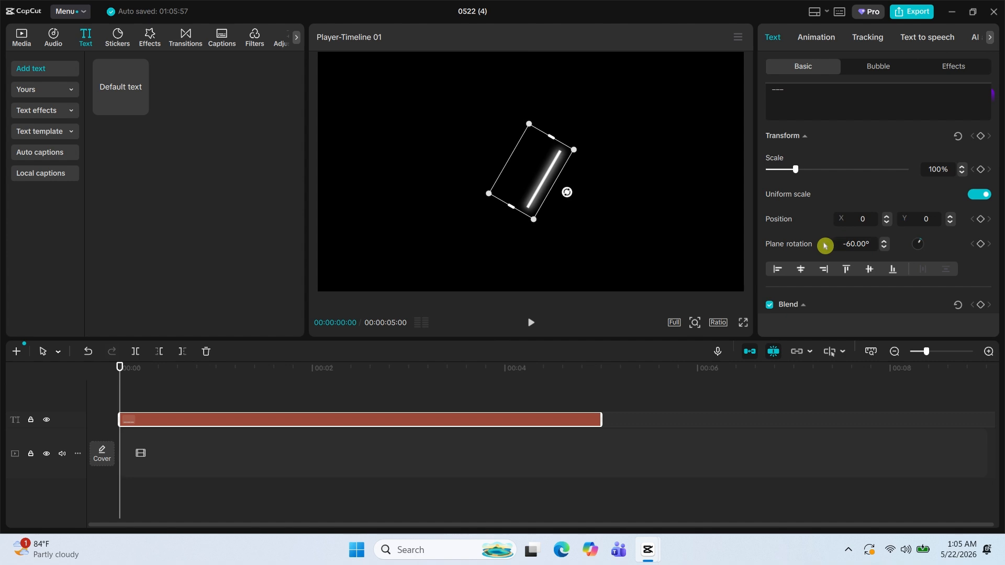
left_click_drag(531, 186, 405, 210)
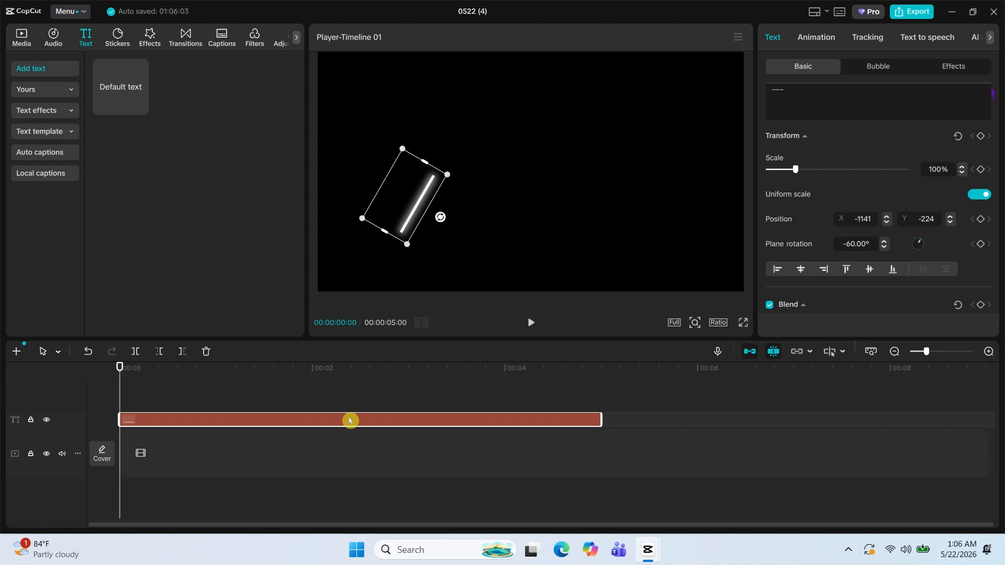
Duplicate the line clip on a new track, rotated to 60°, and join it to the first line's upper end to form a peak.
left_click_drag(350, 421, 351, 402)
left_click(414, 227)
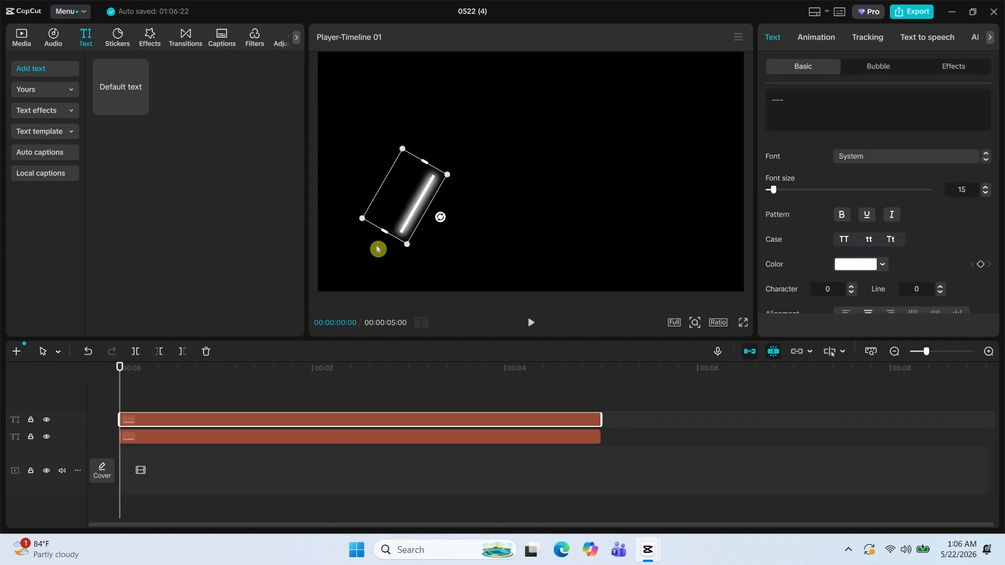
scroll(921, 236, "down", 3)
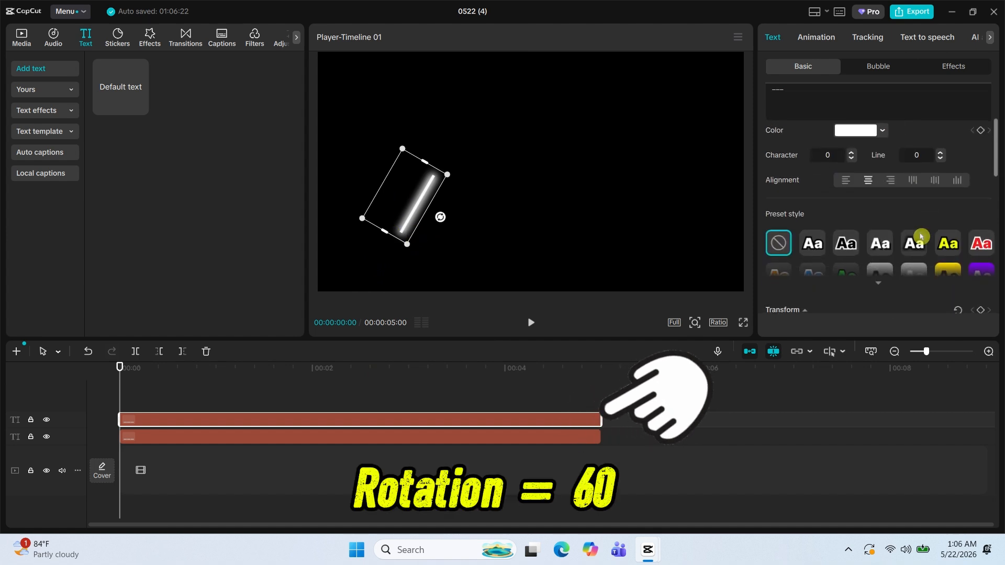
scroll(921, 236, "down", 3)
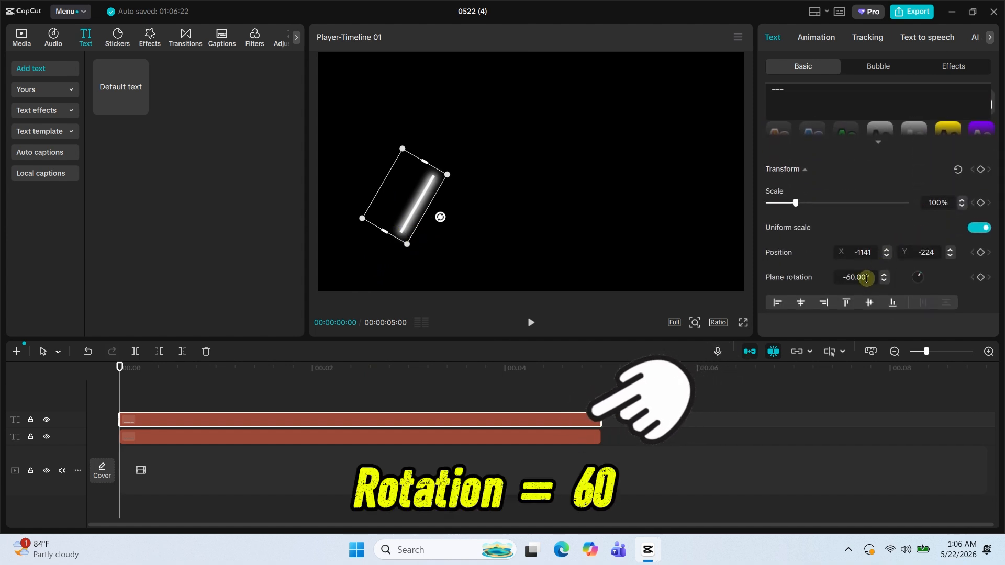
left_click(846, 277)
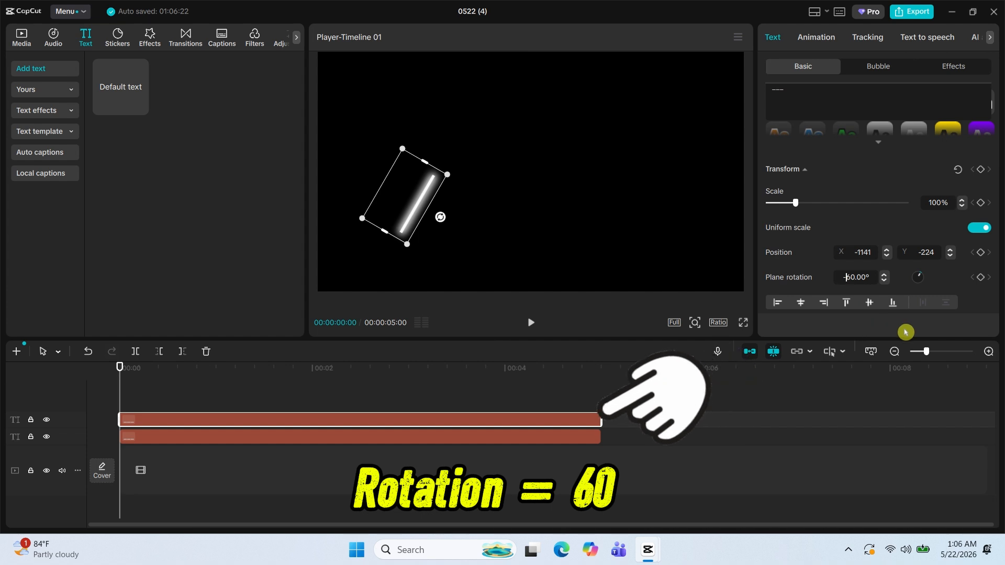
key("BackSpace")
key("Return")
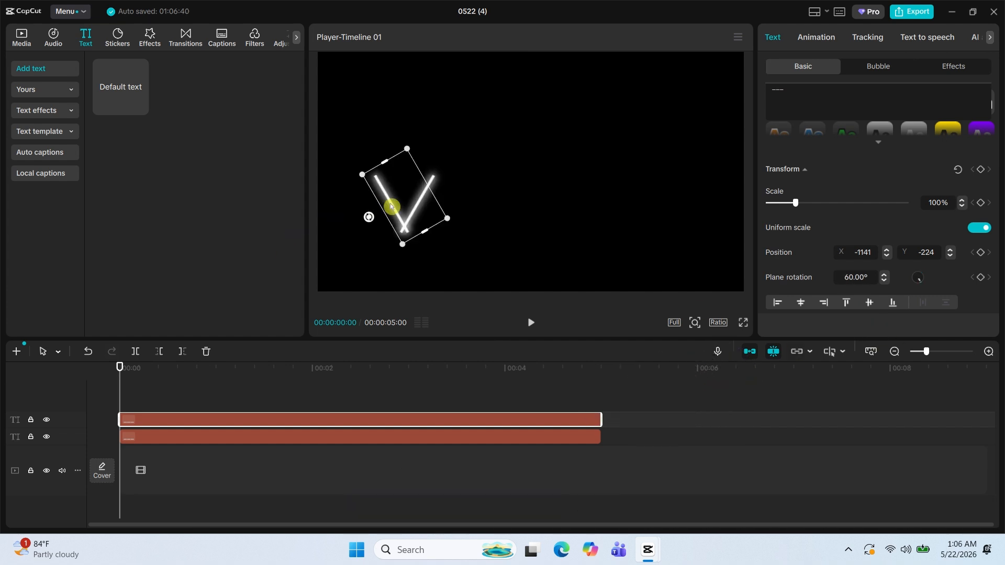
left_click_drag(391, 208, 450, 208)
left_click(531, 449)
Duplicate the -60° line clip on a new track and join the copy to the lower end of the falling line.
left_click(451, 430)
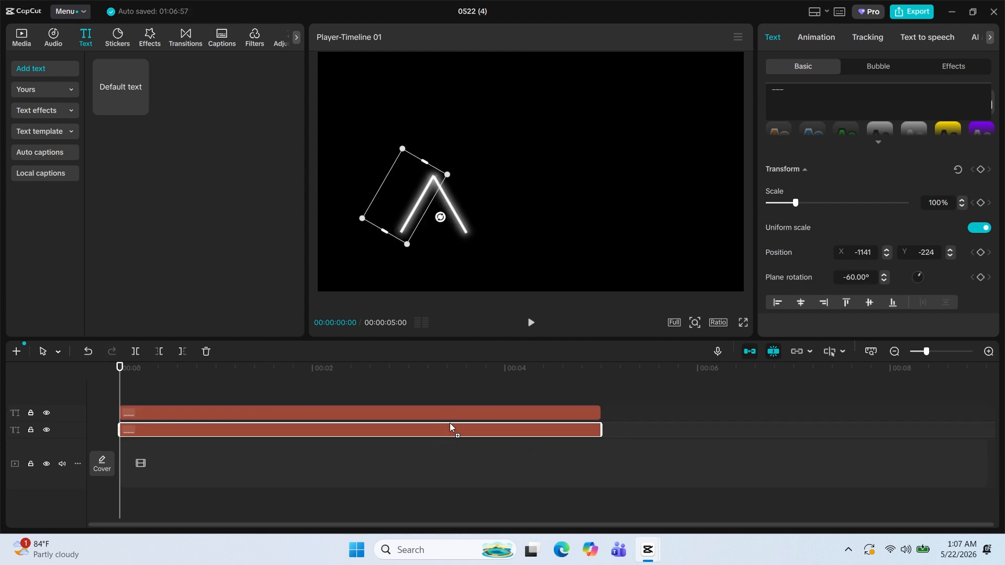
left_click_drag(450, 425, 453, 403)
left_click_drag(432, 233, 475, 222)
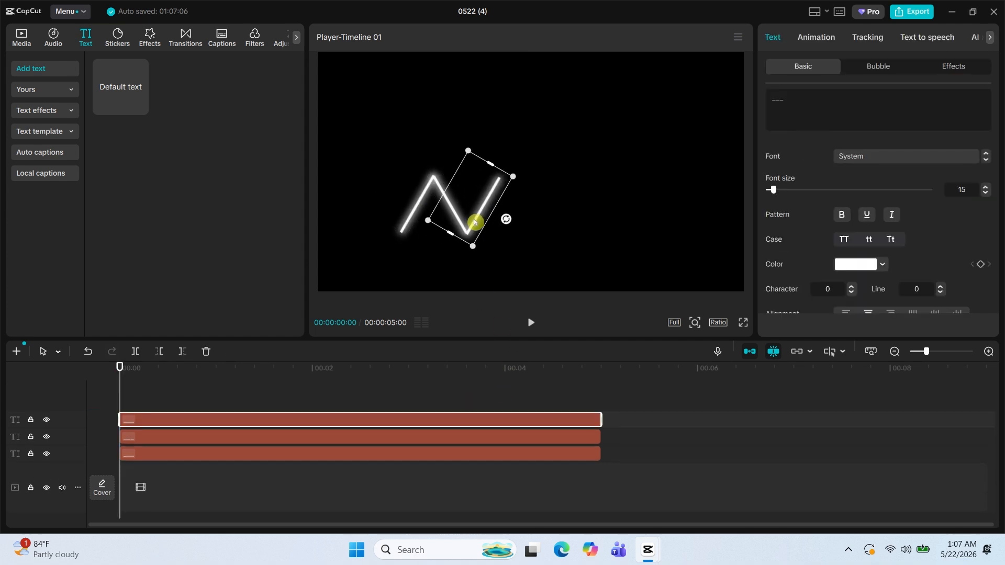
Duplicate the 60° line clip on a new track and place the copy as the second falling stroke, completing the M-shaped zigzag.
left_click(438, 445)
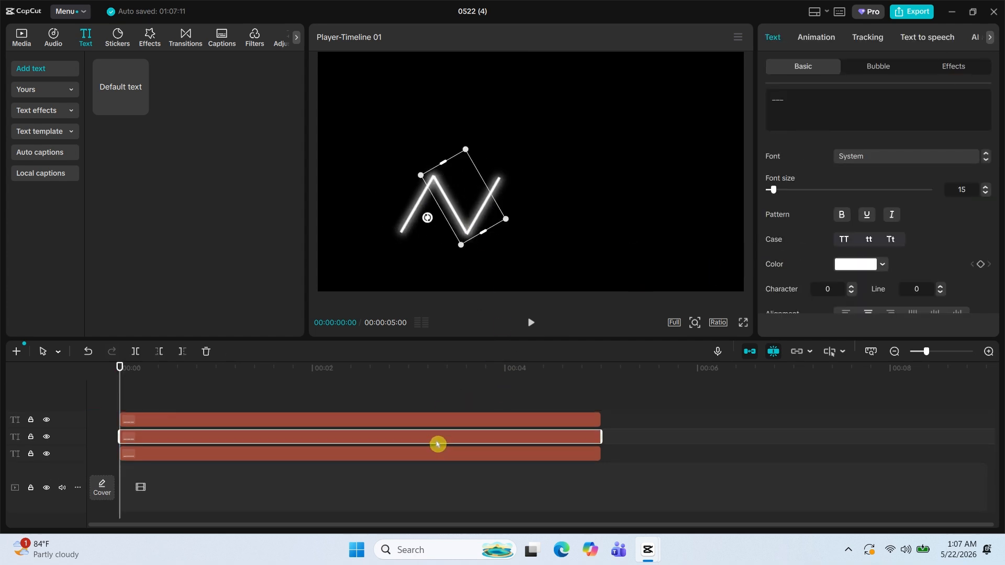
left_click_drag(432, 439, 434, 407)
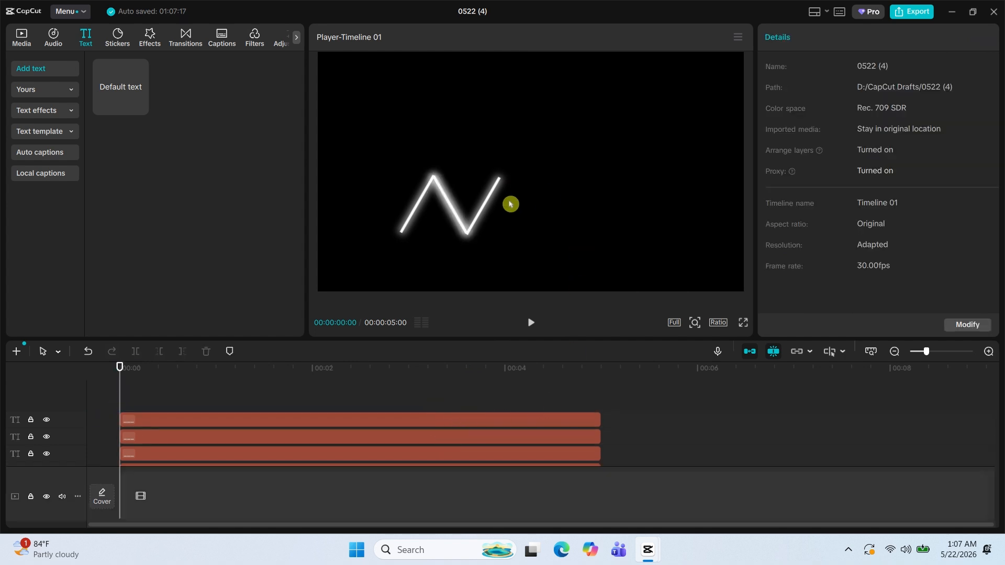
left_click_drag(451, 213, 519, 214)
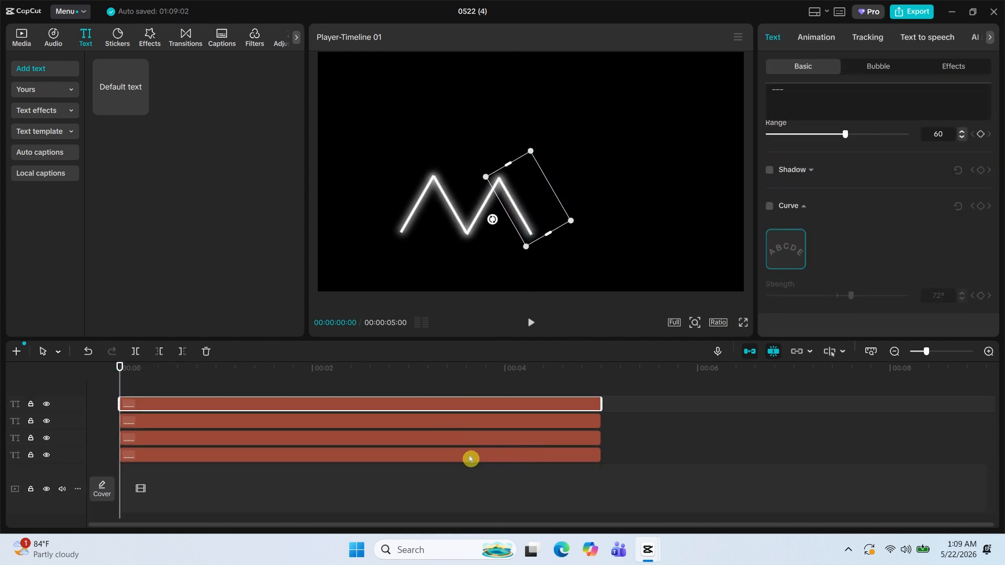
left_click(460, 476)
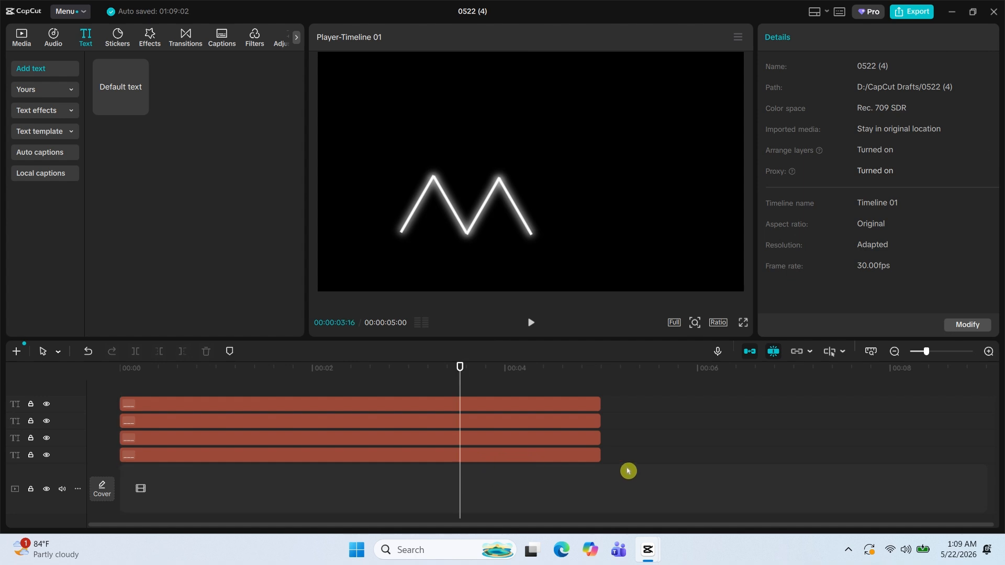
Combine all four line text clips into one compound clip.
left_click_drag(628, 465, 522, 406)
right_click(523, 406)
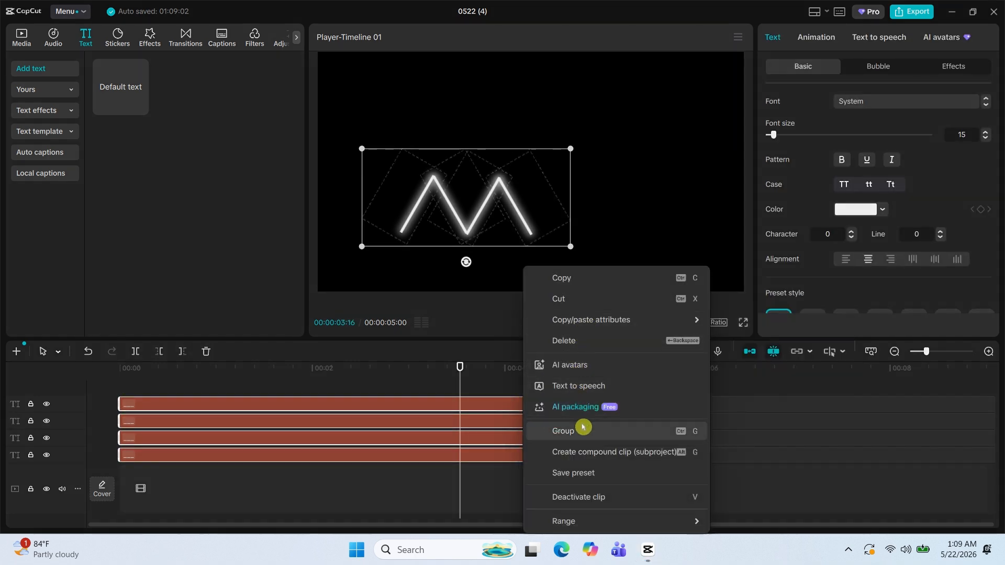
left_click(592, 457)
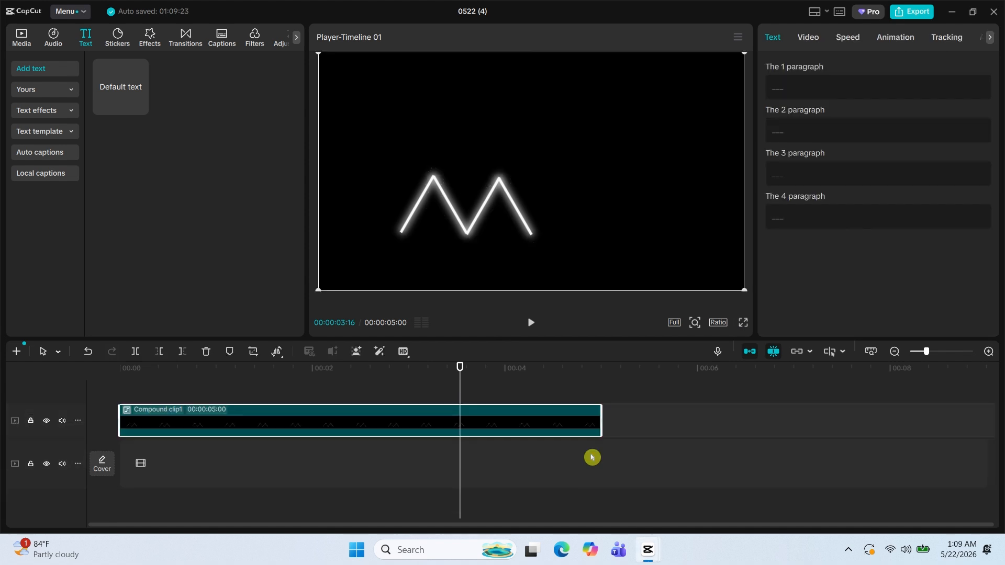
Add a Split mask to the compound clip, rotated to -90° with a feather of 30.
left_click(809, 37)
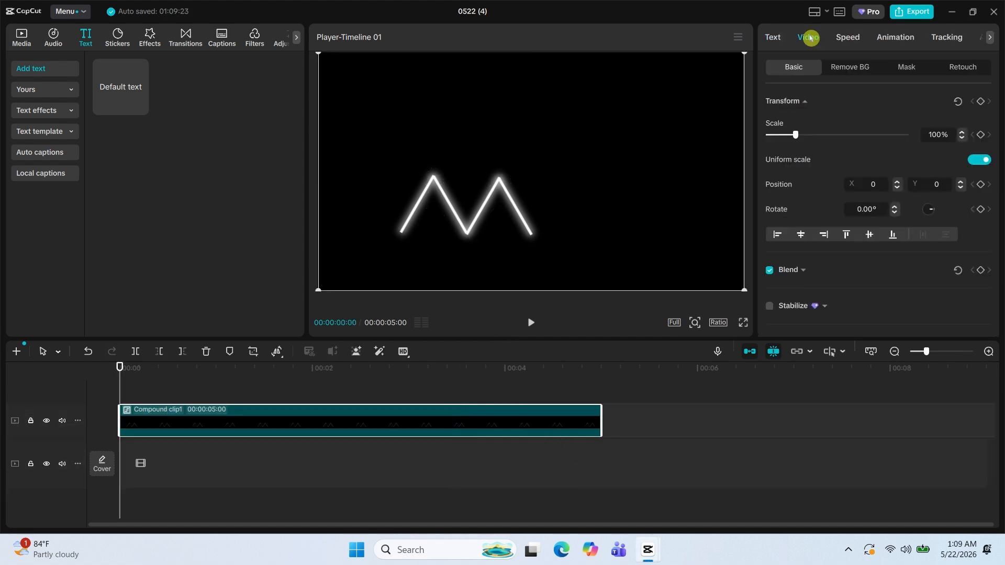
left_click(907, 74)
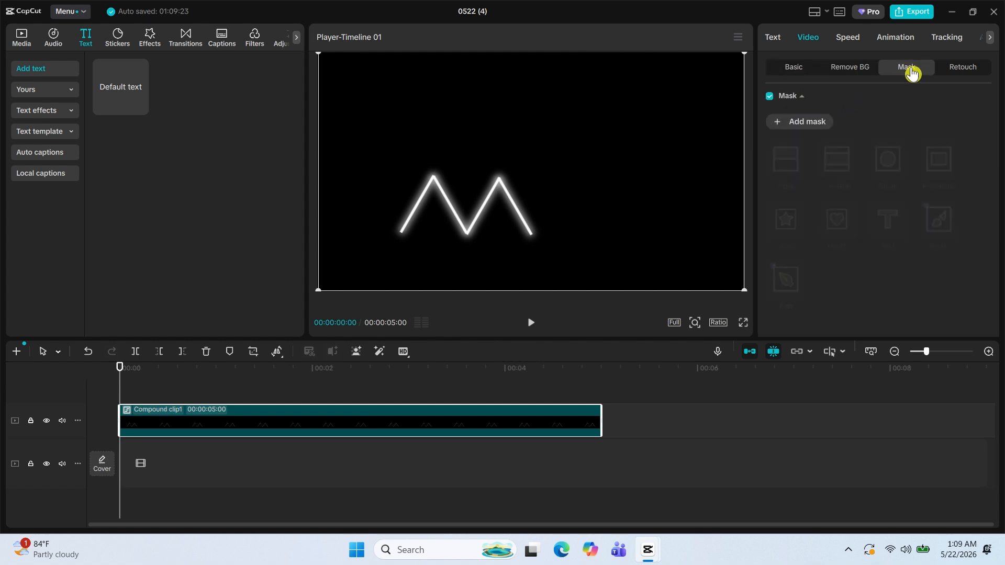
left_click(806, 123)
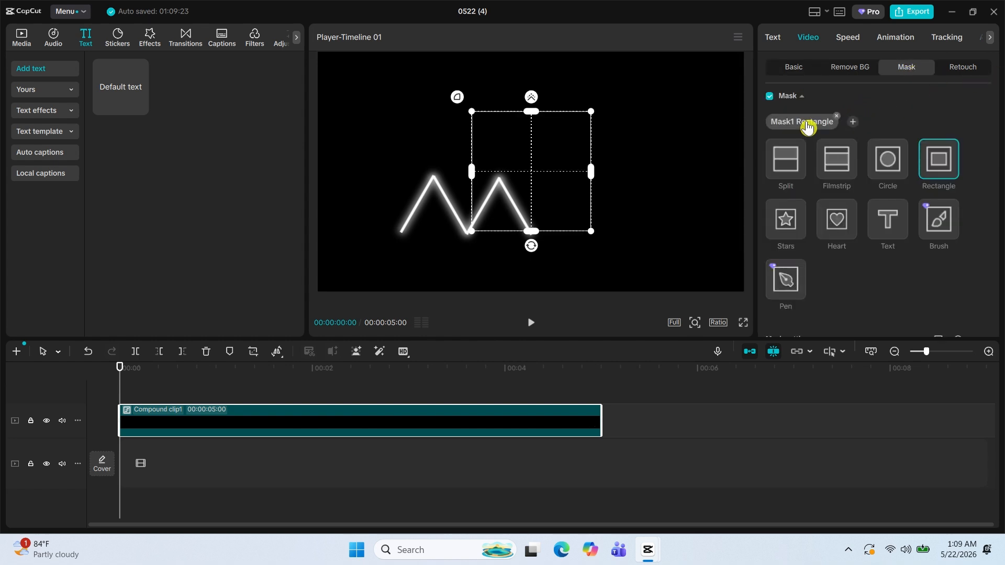
left_click(783, 167)
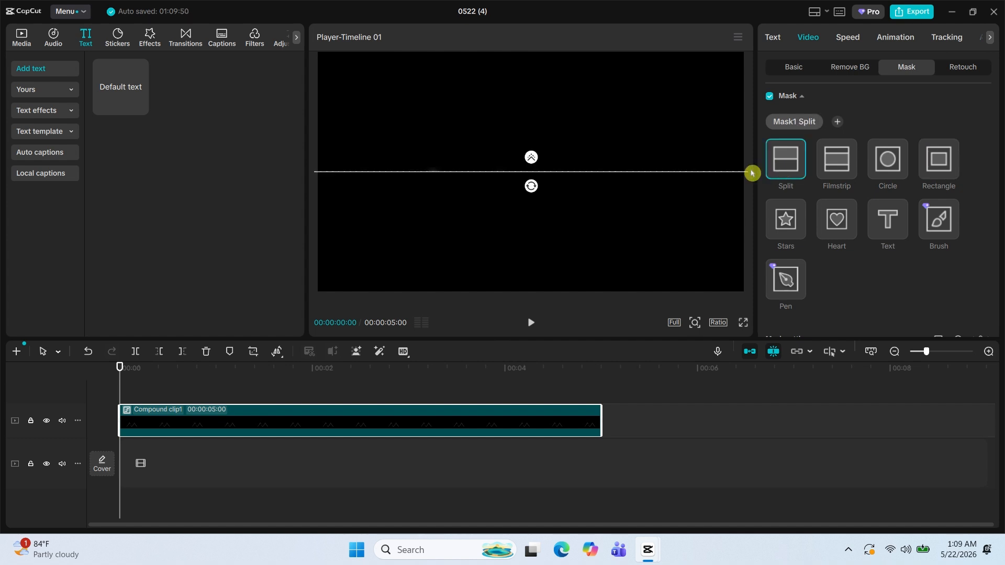
left_click_drag(534, 188, 696, 141)
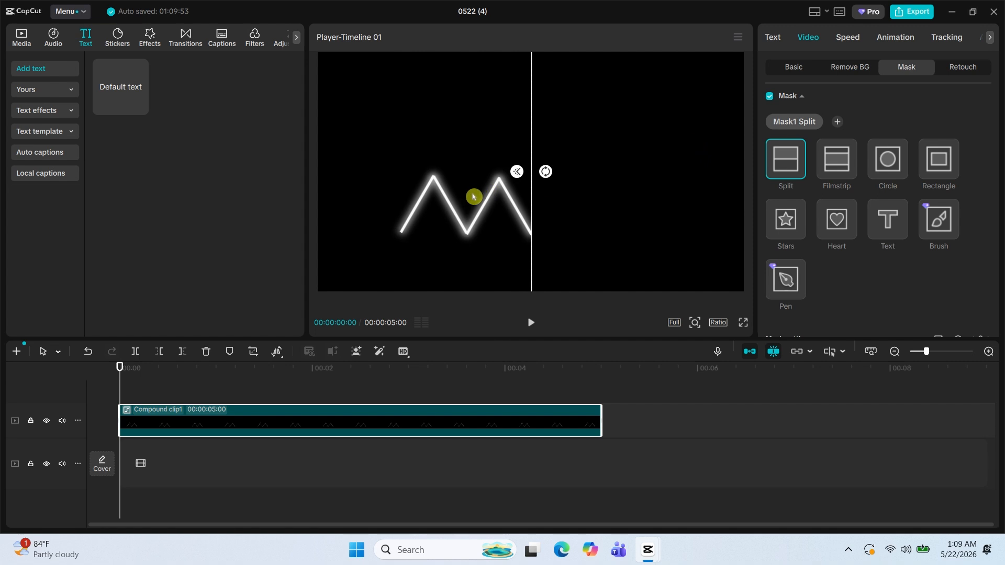
scroll(883, 248, "down", 3)
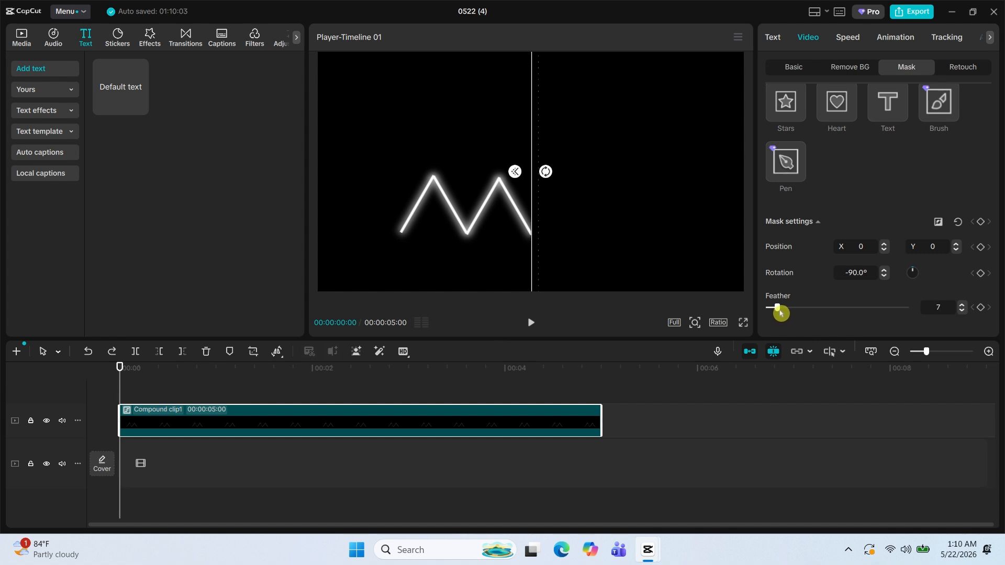
left_click_drag(781, 313, 807, 314)
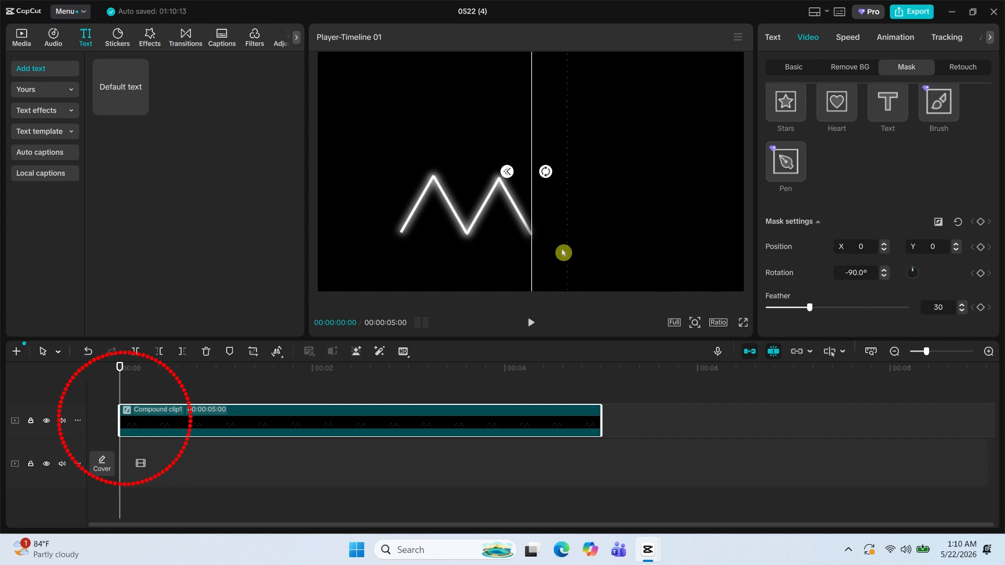
Keyframe all mask settings at the clip's start with the mask at about X -639, and move it to about X -455 at 1 second.
mouse_move(527, 247)
left_mouse_down()
mouse_move(532, 259)
mouse_move(393, 254)
left_mouse_up()
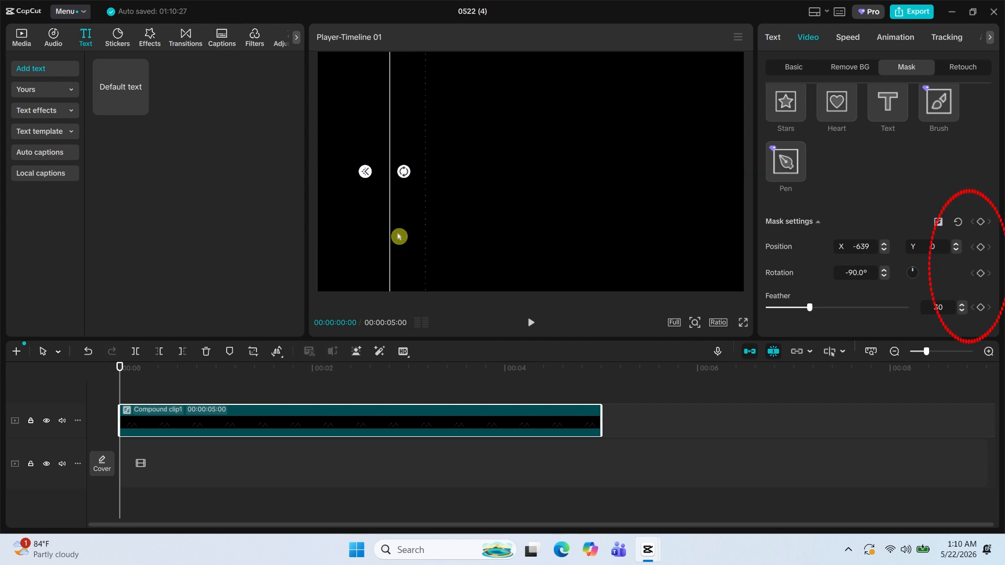
left_click(980, 221)
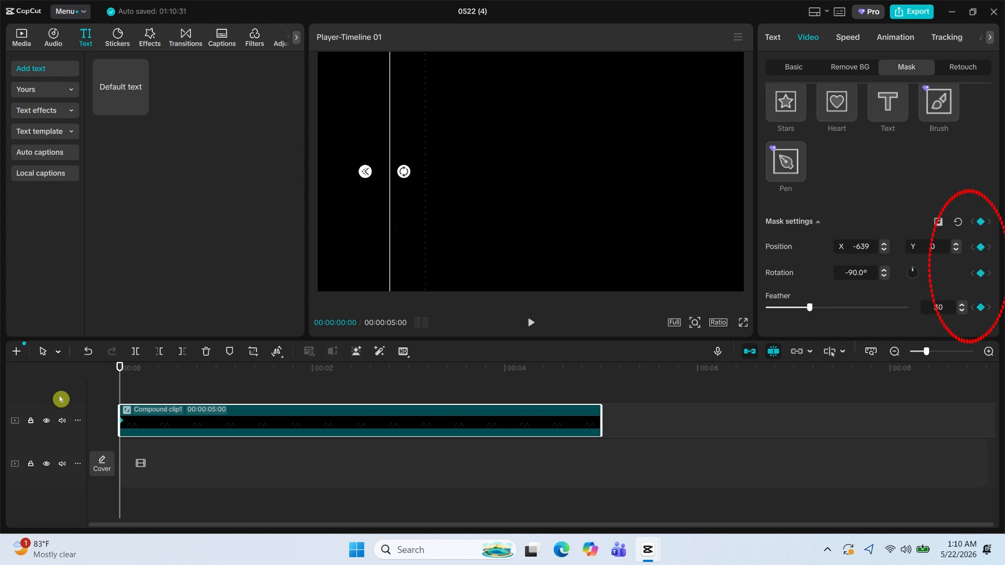
left_click_drag(118, 369, 216, 400)
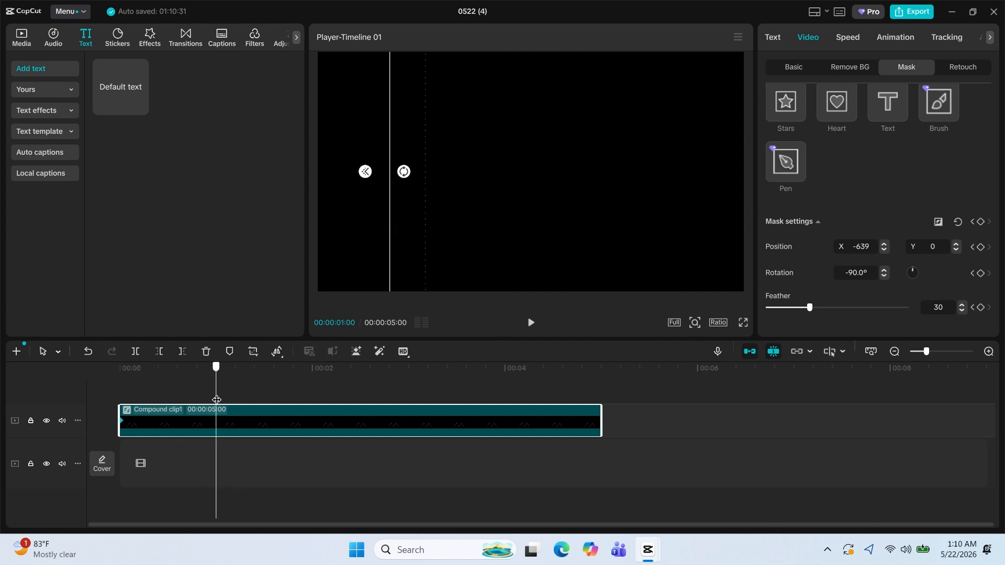
left_click_drag(392, 261, 432, 231)
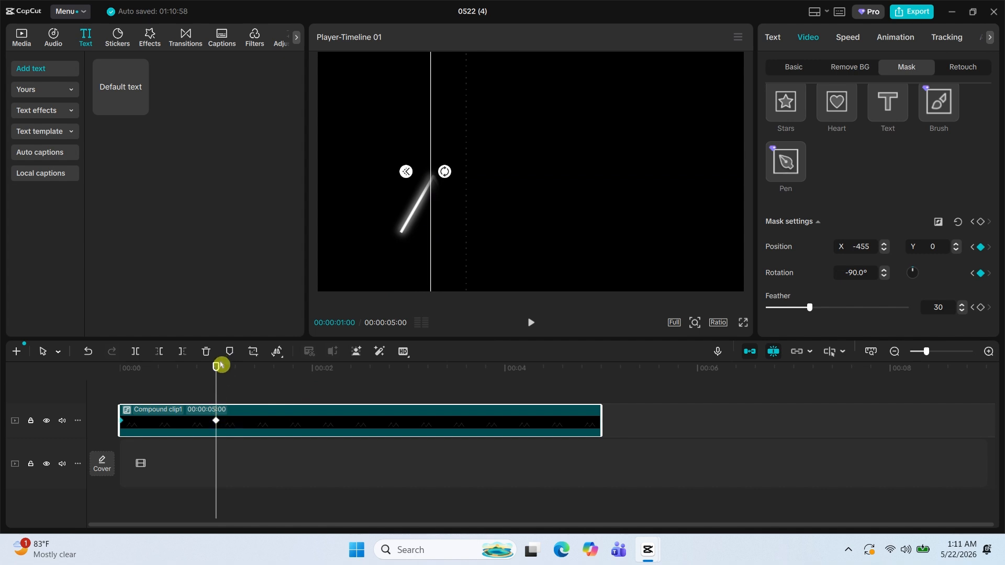
At 2 seconds, move the mask to about X -294, Y -47 to reveal the second stroke.
left_click_drag(218, 371, 313, 382)
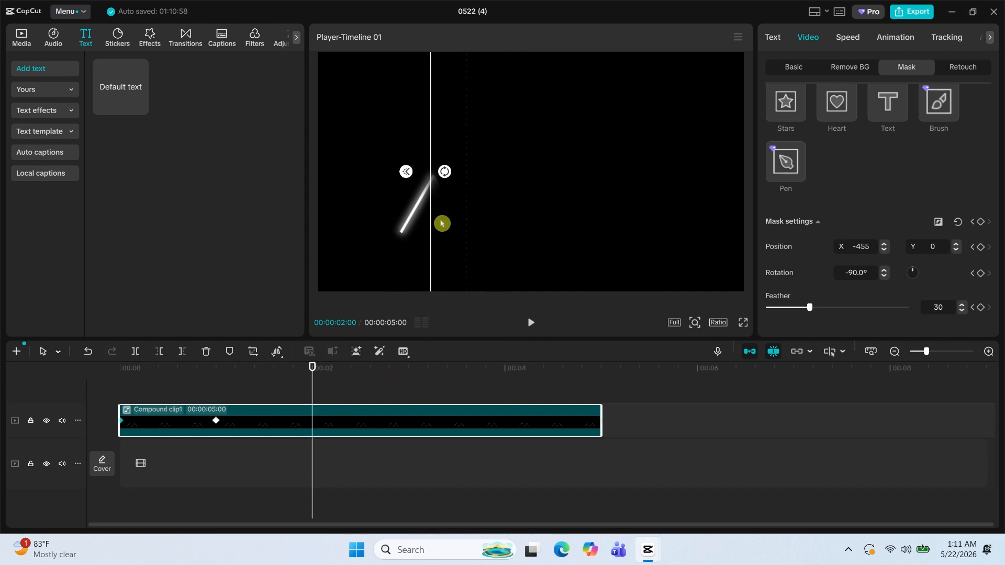
left_click_drag(432, 233, 468, 244)
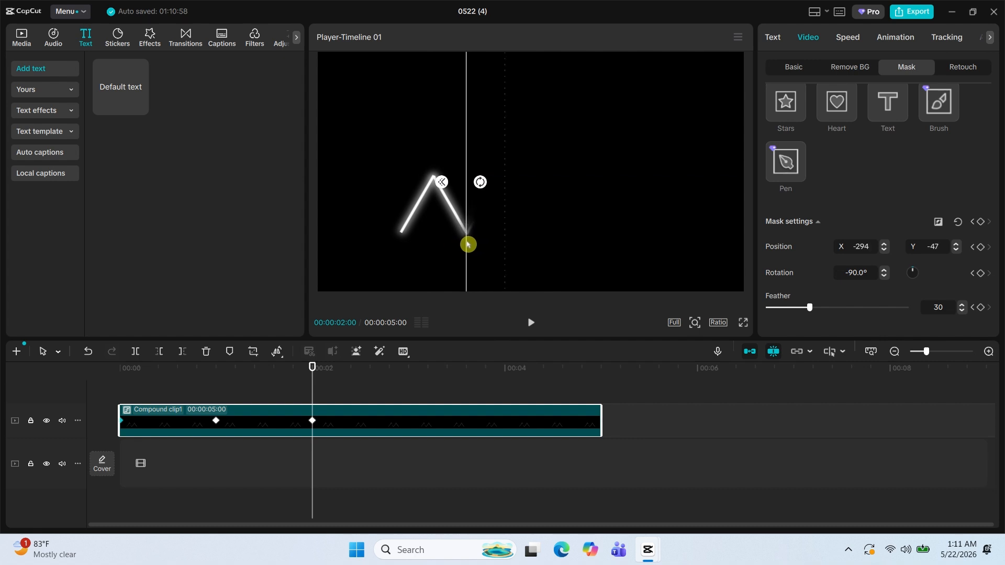
Move the mask to about X -143, Y -84 at 4 seconds and to about X 25, Y -129 at 5 seconds.
left_click_drag(312, 376, 504, 366)
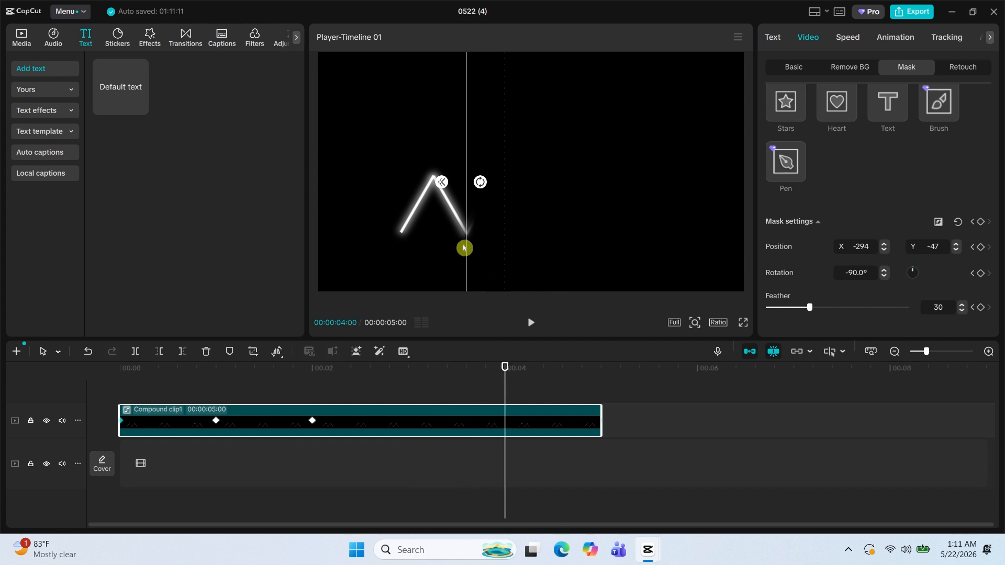
left_click_drag(466, 248, 498, 267)
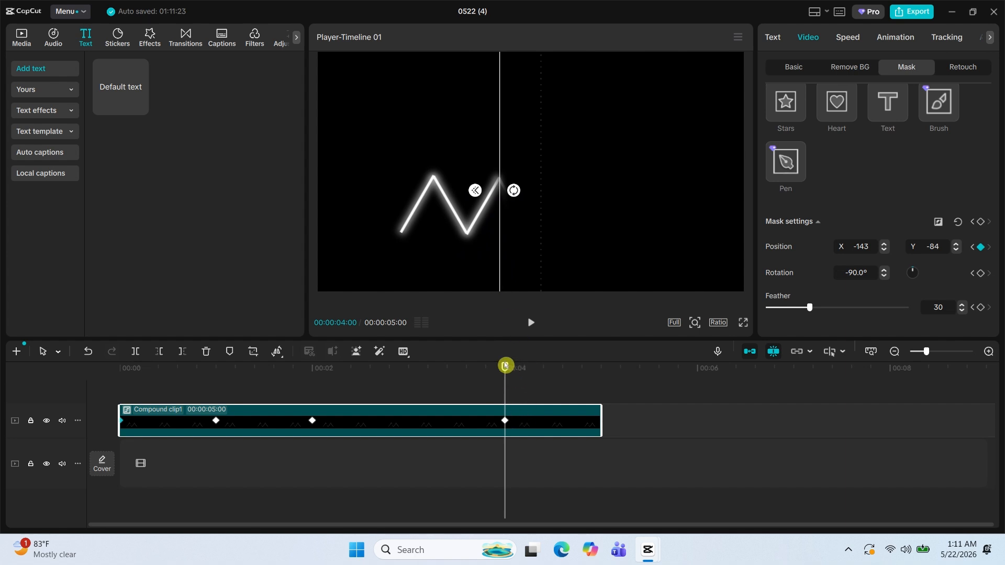
left_click_drag(521, 370, 612, 379)
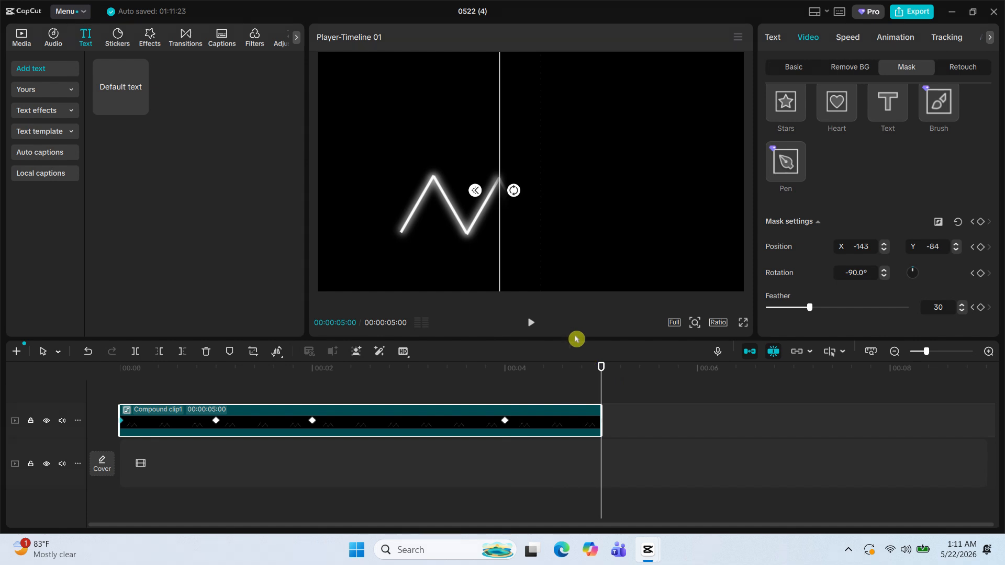
left_click_drag(504, 242, 539, 252)
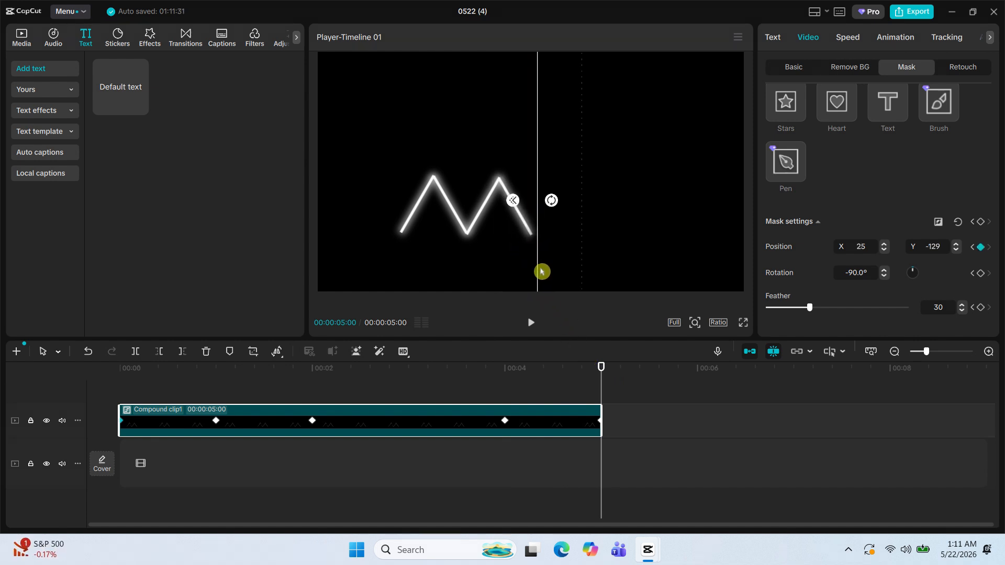
Play the zigzag line's reveal from the start in full screen.
left_click_drag(601, 373, 120, 367)
left_click(743, 322)
mouse_move(661, 386)
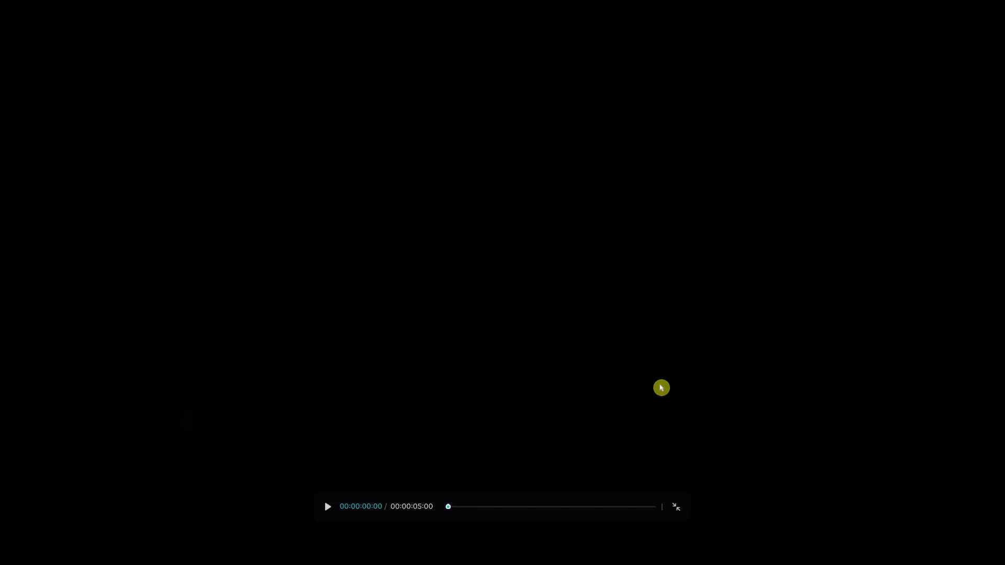
left_click(332, 510)
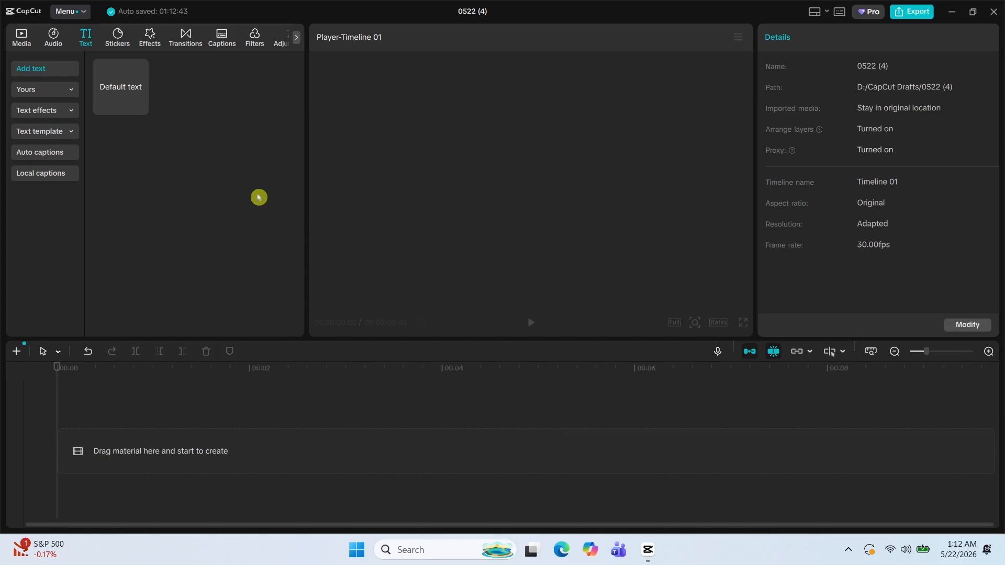
Add a default text clip at the timeline's start and replace its content with five underscores.
left_click_drag(104, 86, 111, 426)
mouse_move(408, 419)
left_mouse_down()
mouse_move(565, 415)
mouse_move(408, 422)
left_mouse_up()
left_click(837, 98)
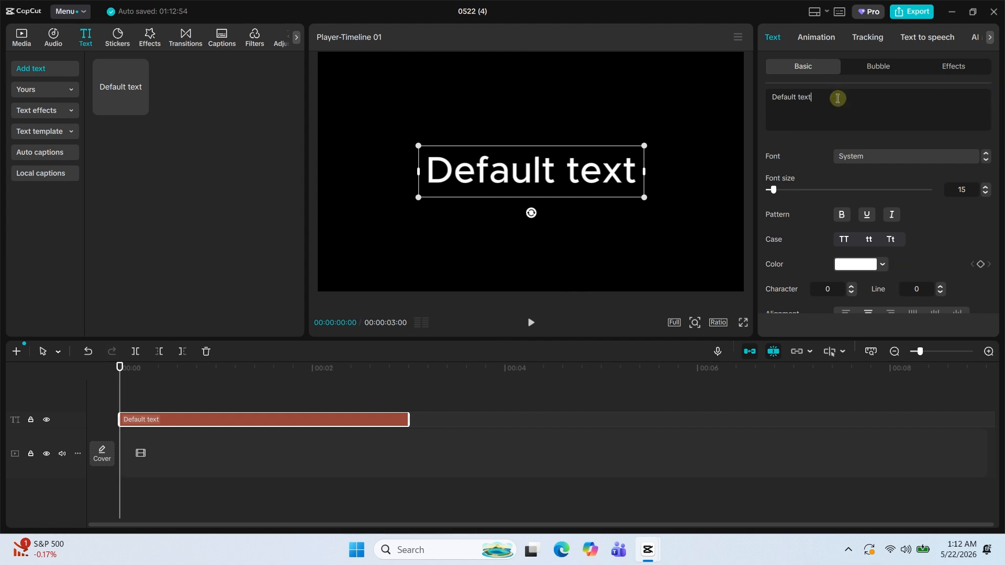
key("ctrl+shift+Left")
key("ctrl+shift+Left")
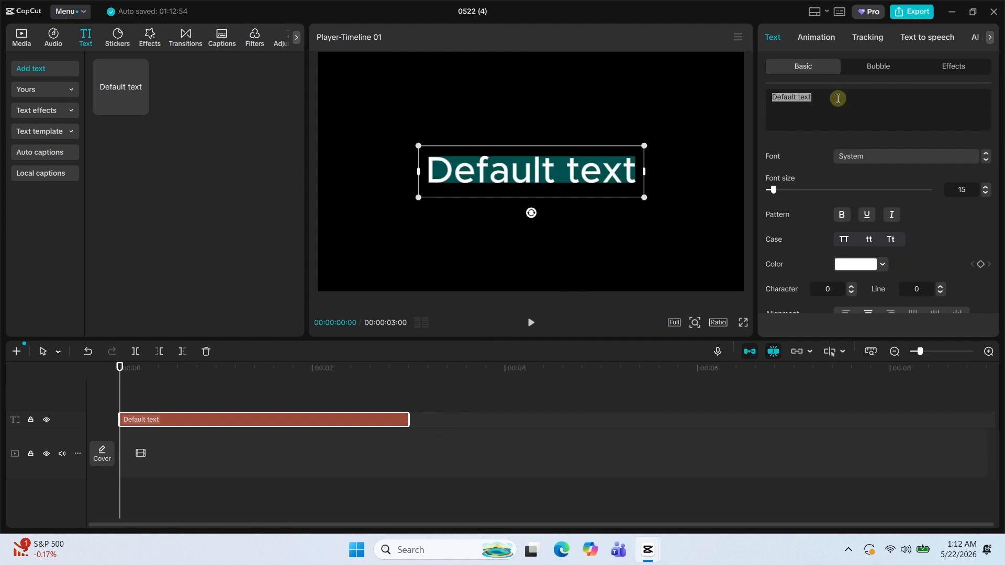
type("___")
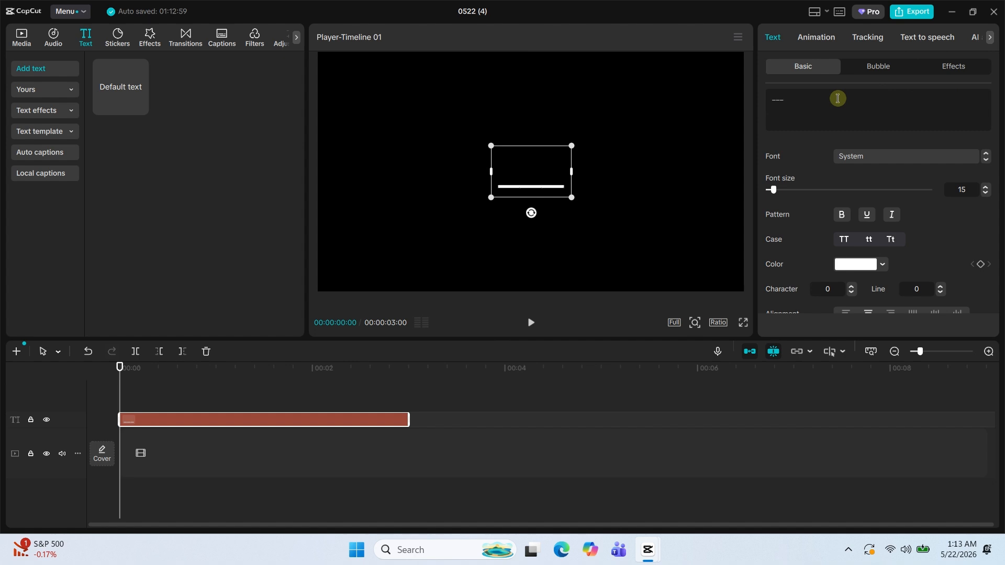
type("__")
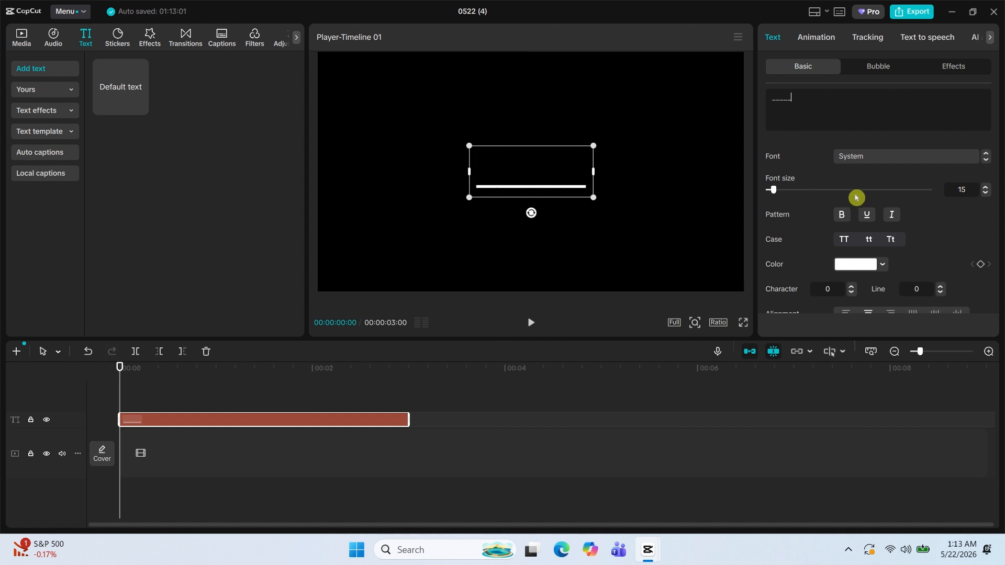
Enable the second glow style on the line text, with intensity 40 and range 60.
scroll(896, 222, "down", 10)
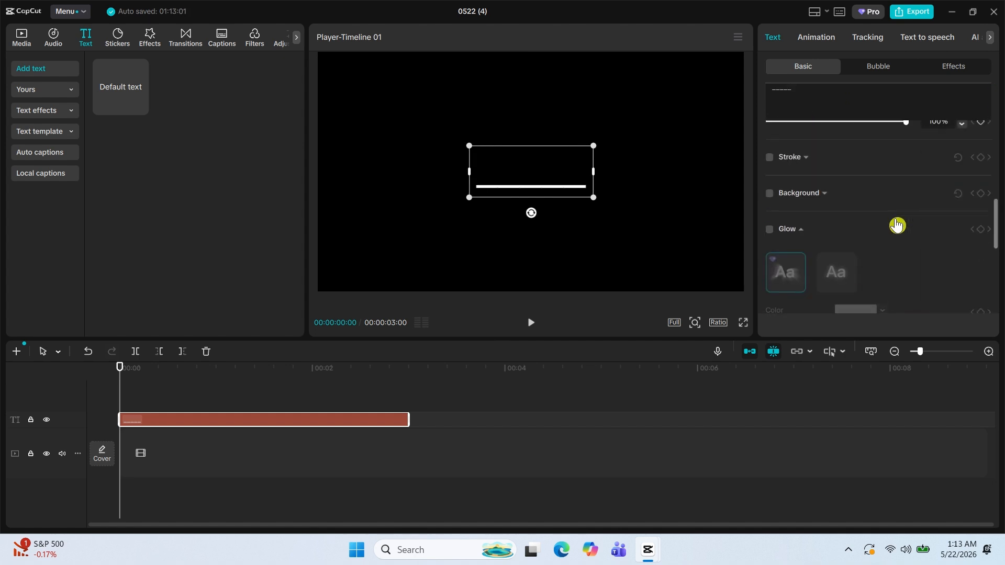
left_click(769, 222)
left_click(840, 265)
scroll(911, 247, "down", 2)
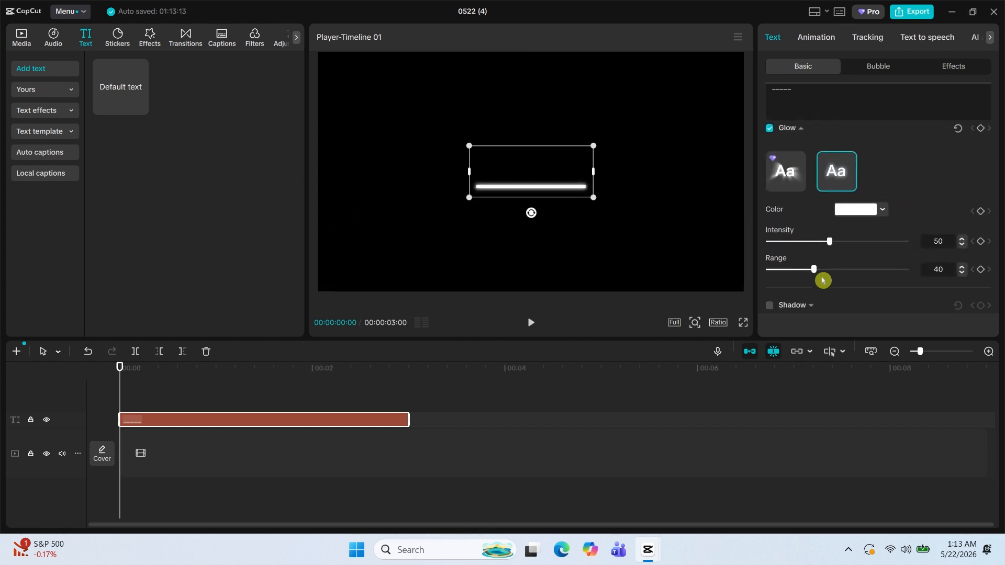
left_click_drag(825, 248, 841, 279)
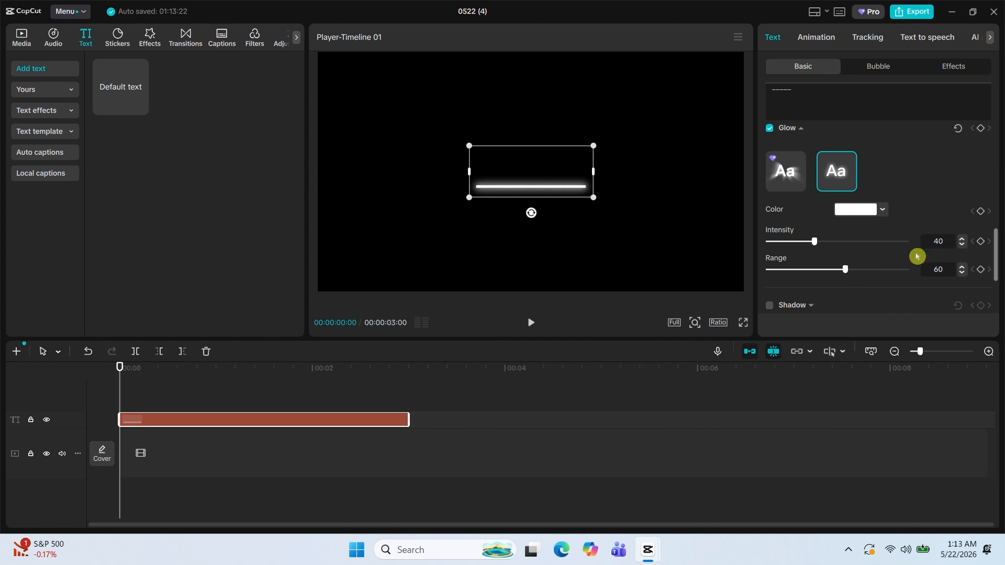
Enable Curve on the line text and set its strength to 45°.
scroll(915, 255, "down", 4)
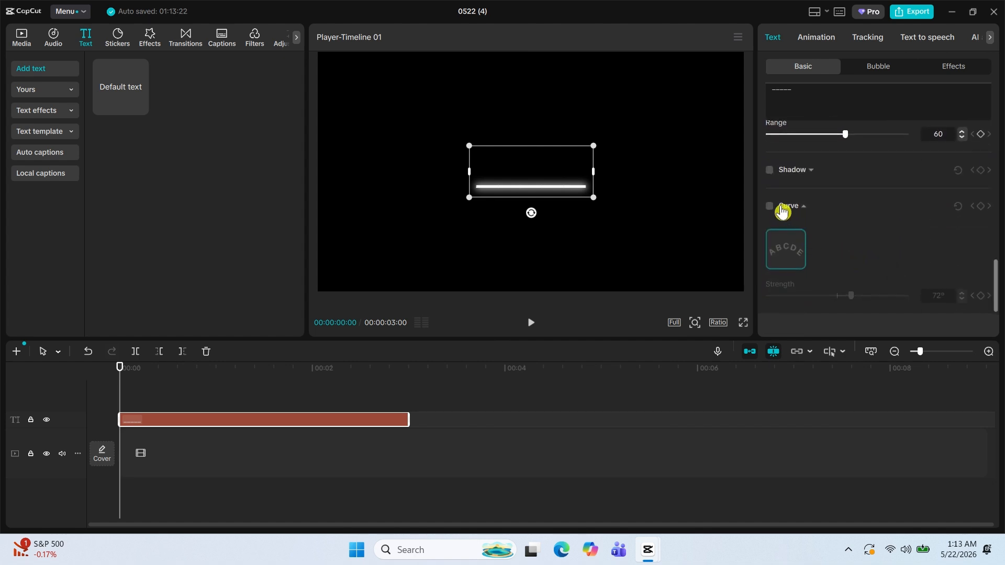
left_click(769, 206)
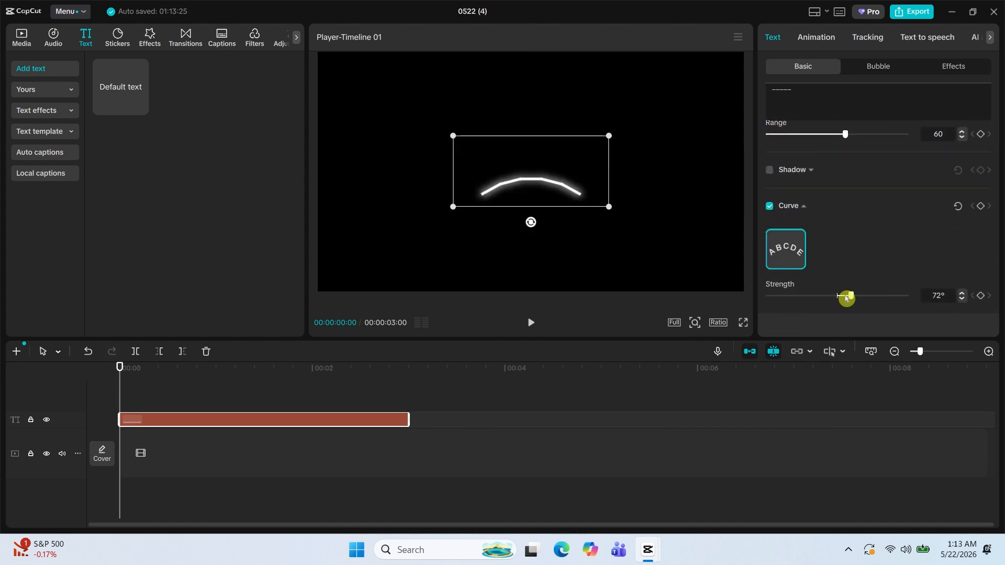
mouse_move(851, 303)
left_mouse_down()
mouse_move(859, 297)
mouse_move(846, 301)
left_mouse_up()
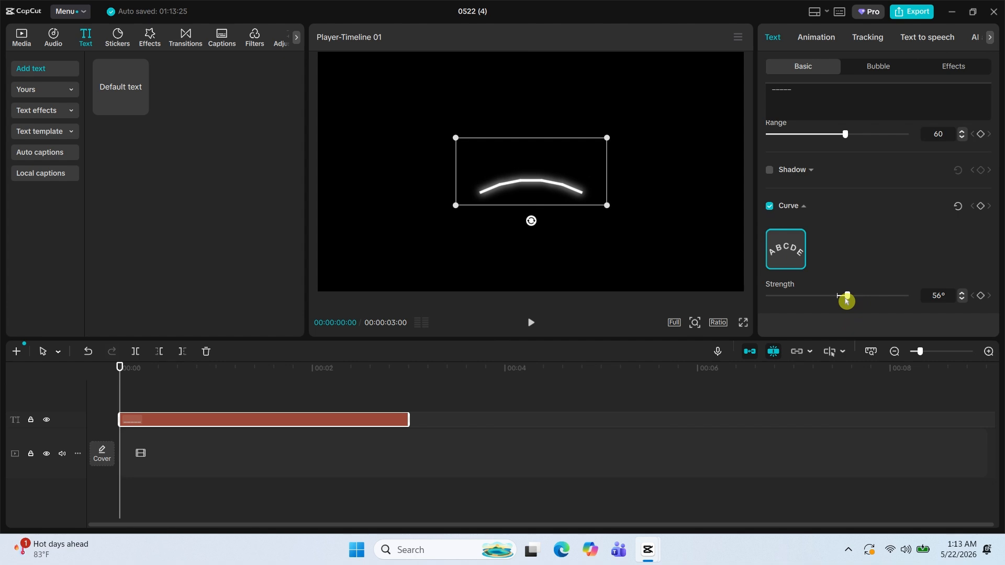
left_click_drag(846, 301, 844, 301)
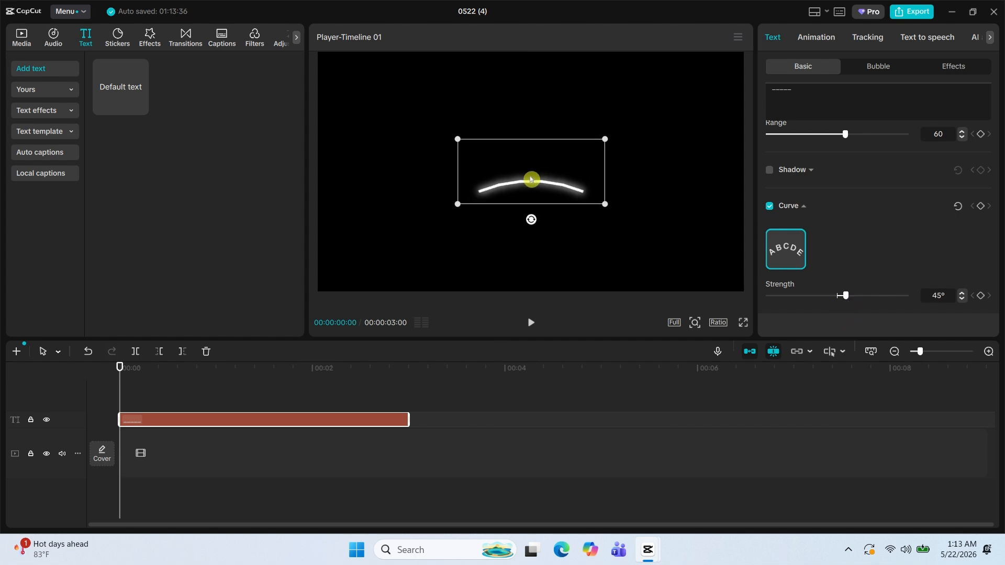
Place the curved line at about X -846, Y -324, rotated about -30°, and attach a rotated, upward-rising copy to its upper end.
left_click_drag(531, 179, 445, 214)
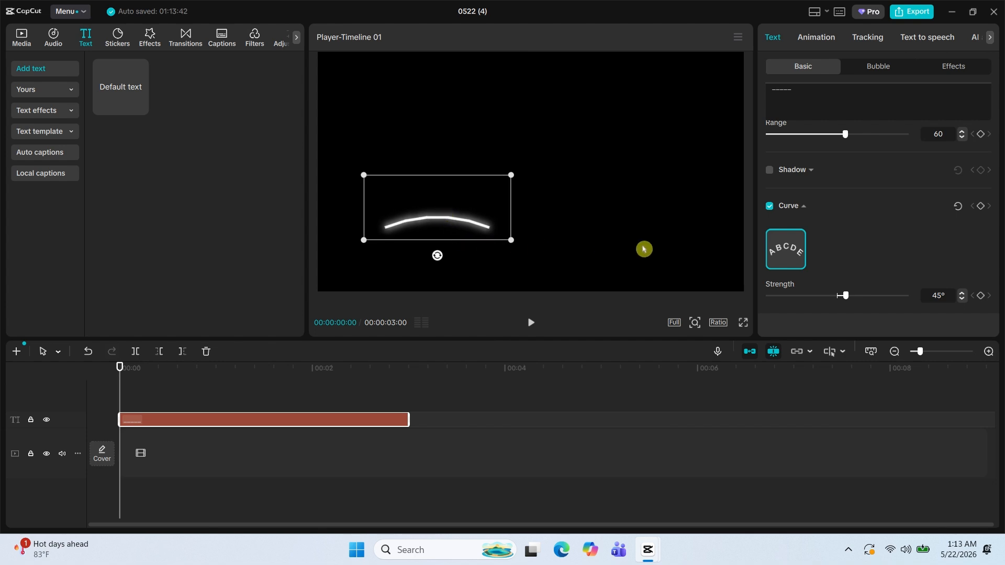
left_click_drag(436, 256, 467, 258)
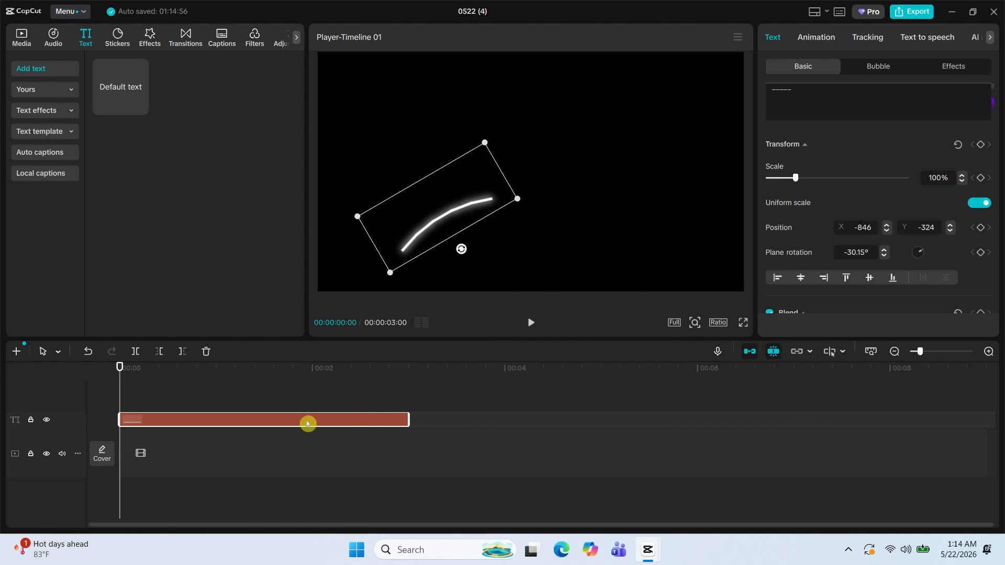
key("ctrl+c")
key("ctrl+v")
left_click_drag(473, 210, 432, 142)
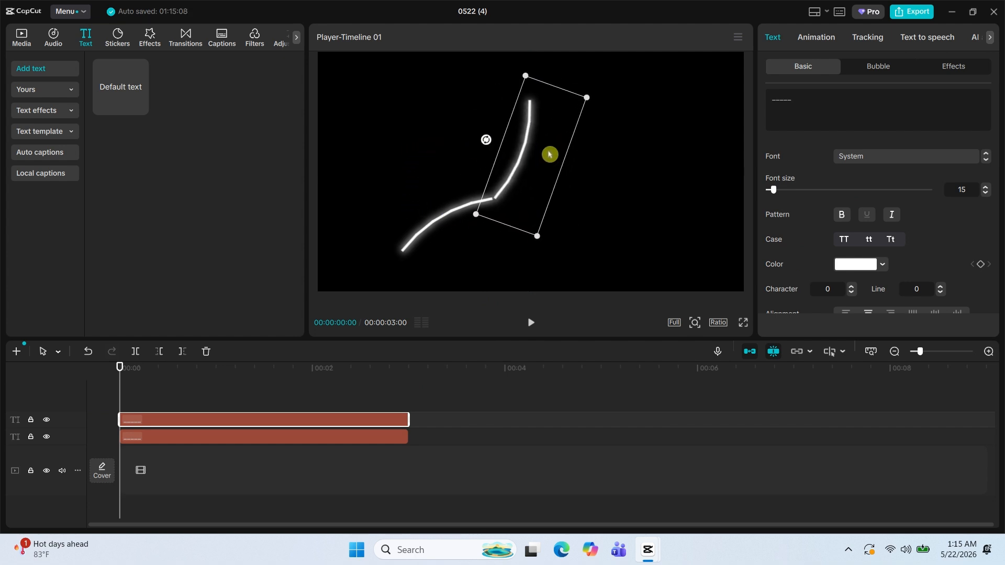
left_click(492, 449)
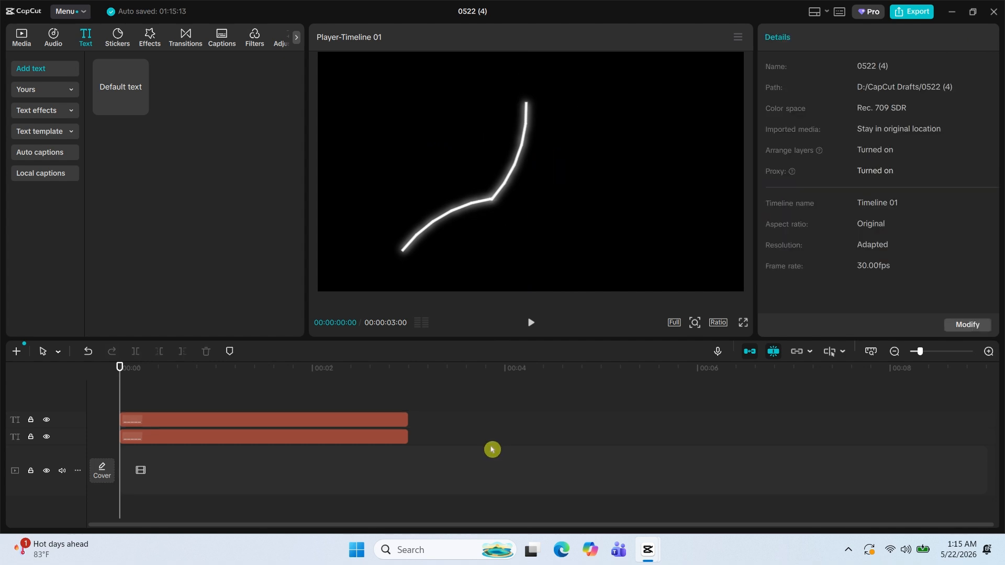
Combine both curved line text clips into one compound clip.
left_click_drag(458, 478, 350, 424)
right_click(355, 431)
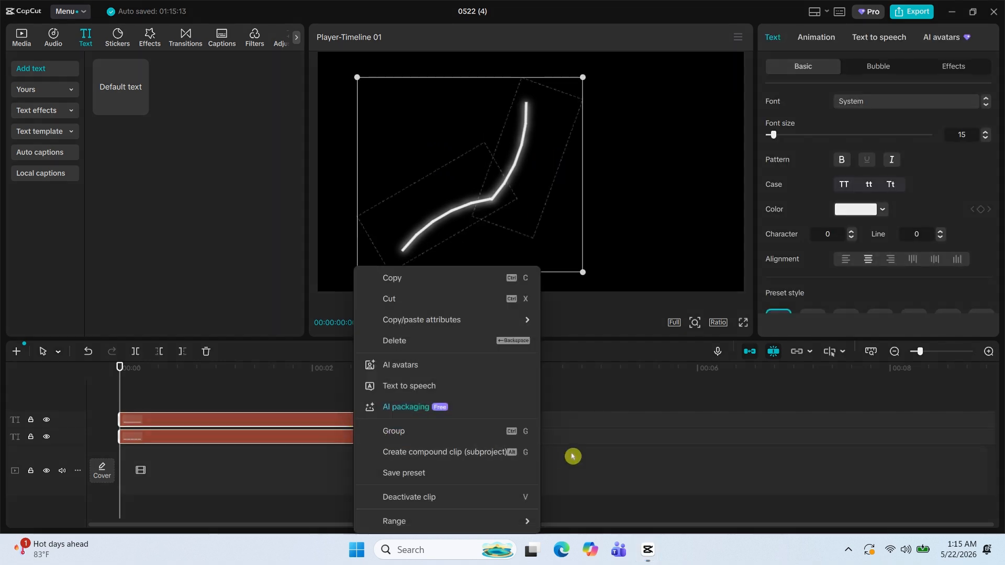
left_click(461, 458)
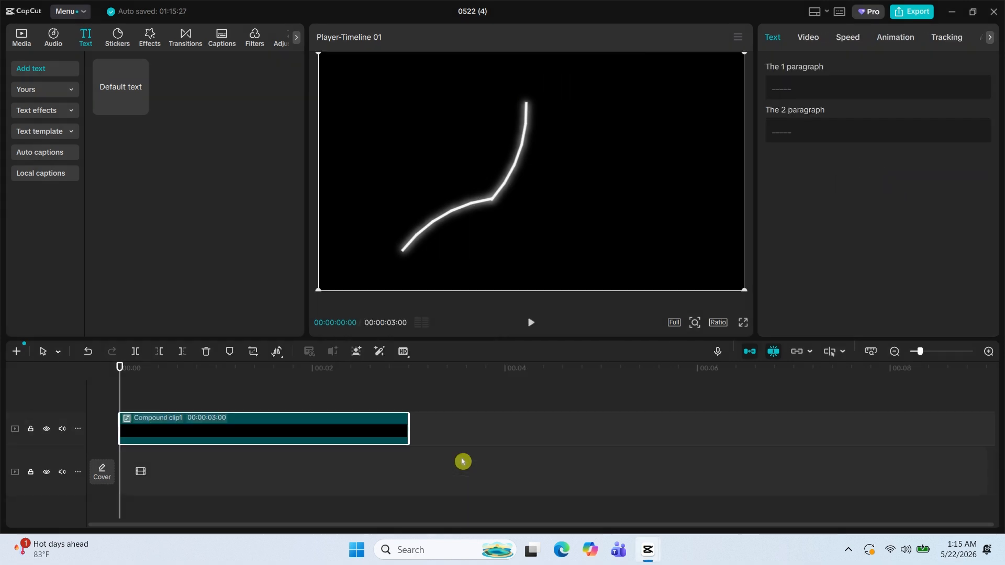
Add a Split mask to the compound clip with a feather of 30 and a rotation of about -139°.
left_click(807, 40)
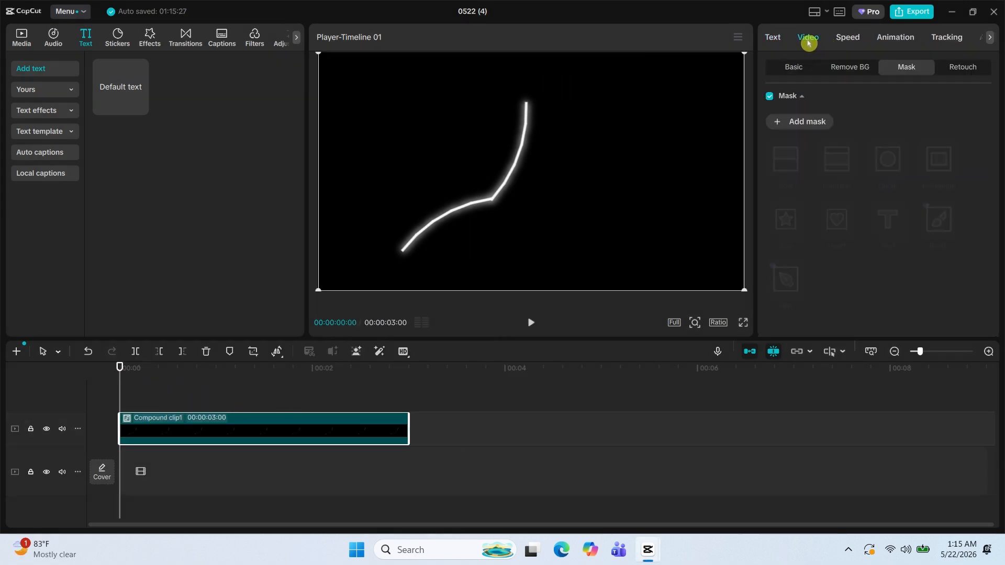
left_click(793, 118)
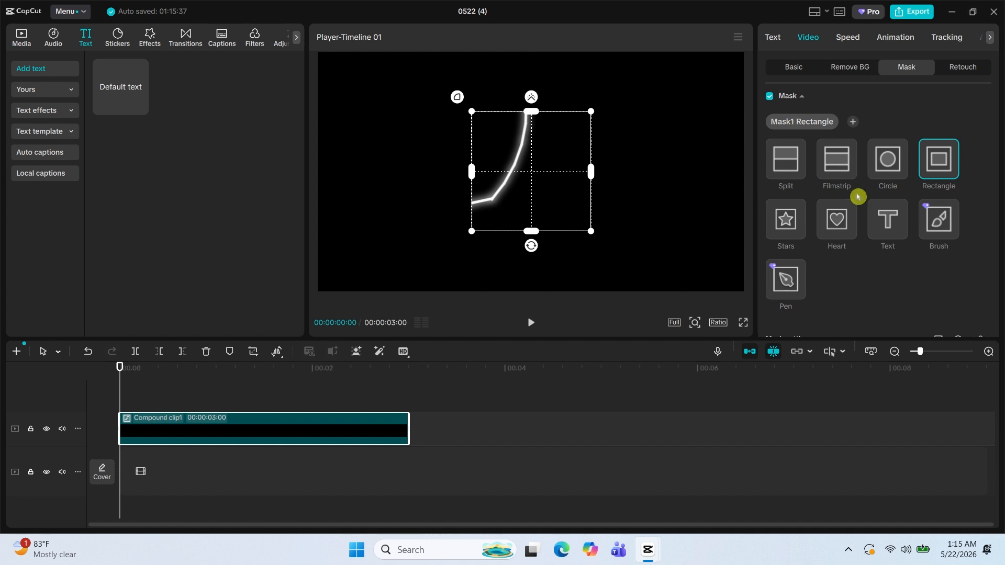
left_click(786, 172)
left_click_drag(531, 186, 544, 23)
scroll(912, 254, "down", 4)
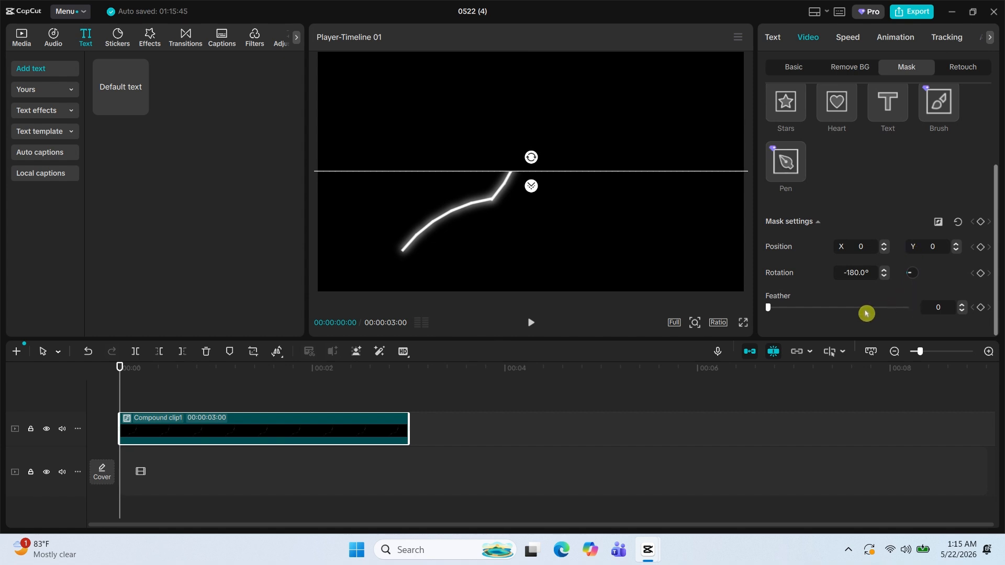
left_click_drag(771, 311, 812, 315)
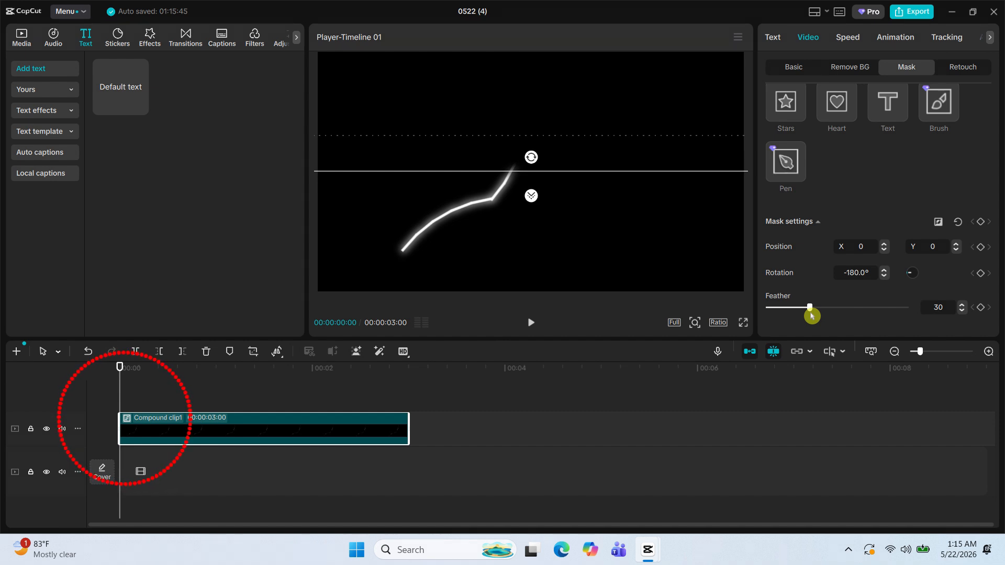
left_click_drag(530, 158, 556, 159)
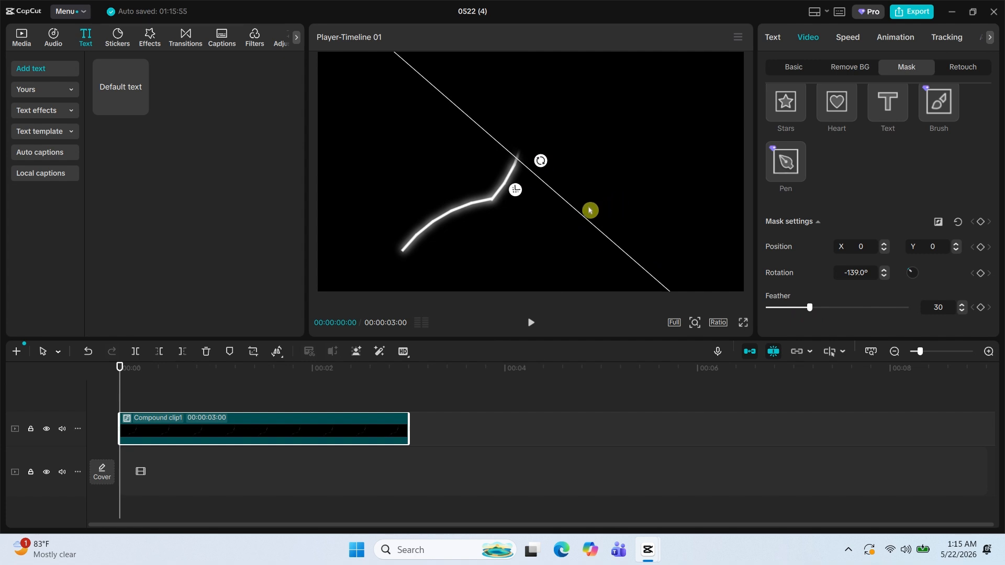
Keyframe all mask settings at the start with the mask at about X -667, Y -374, and move it to about X 275, Y 120 at 3 seconds.
left_click_drag(580, 215, 428, 293)
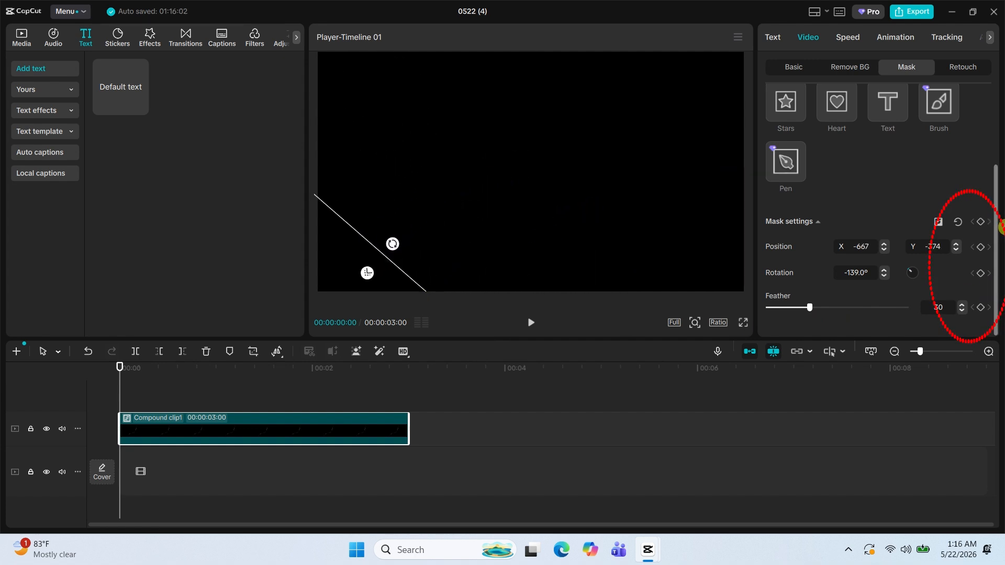
left_click(980, 222)
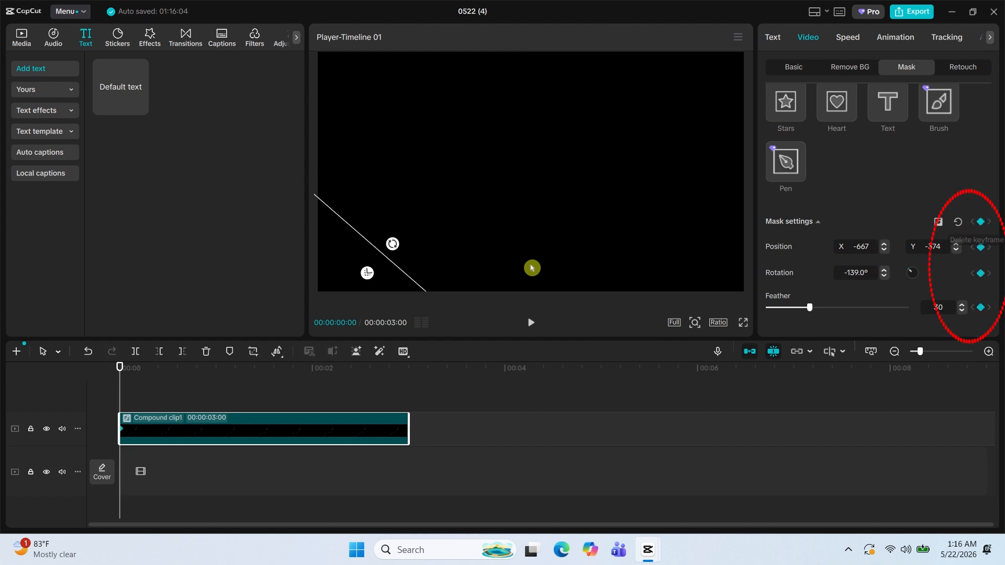
left_click_drag(97, 385, 412, 384)
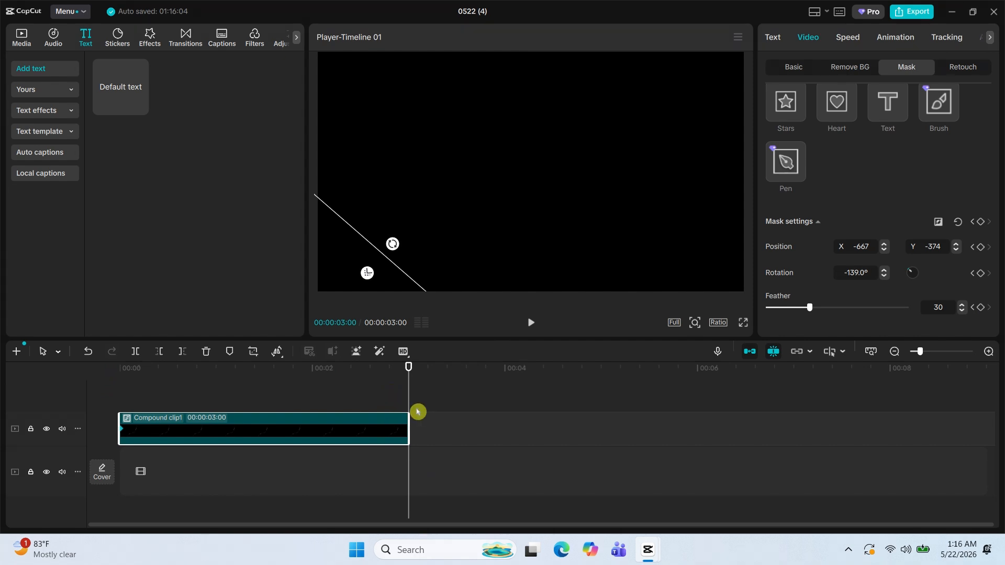
left_click_drag(396, 273, 619, 154)
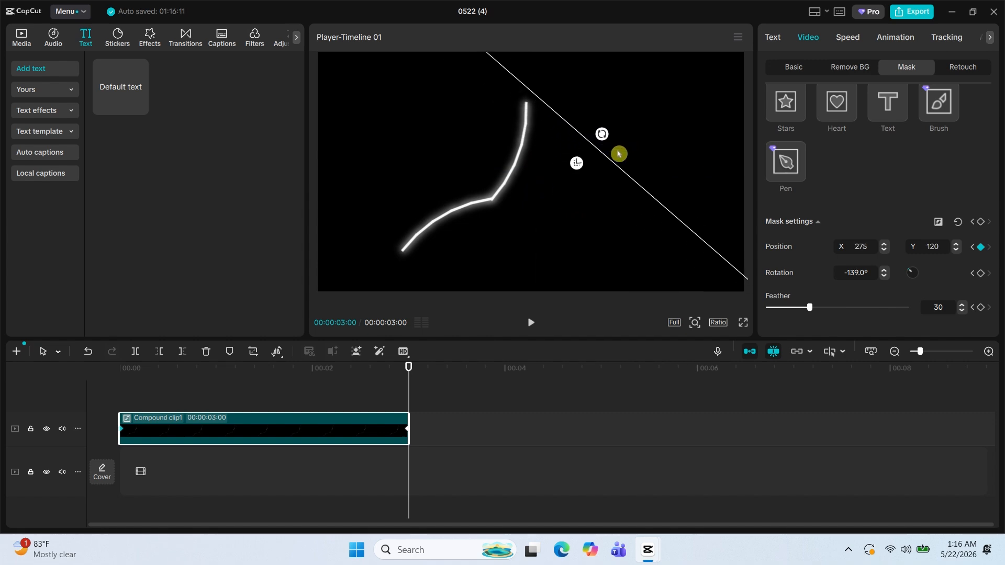
Preview the curved line's reveal animation in full screen.
left_click(743, 322)
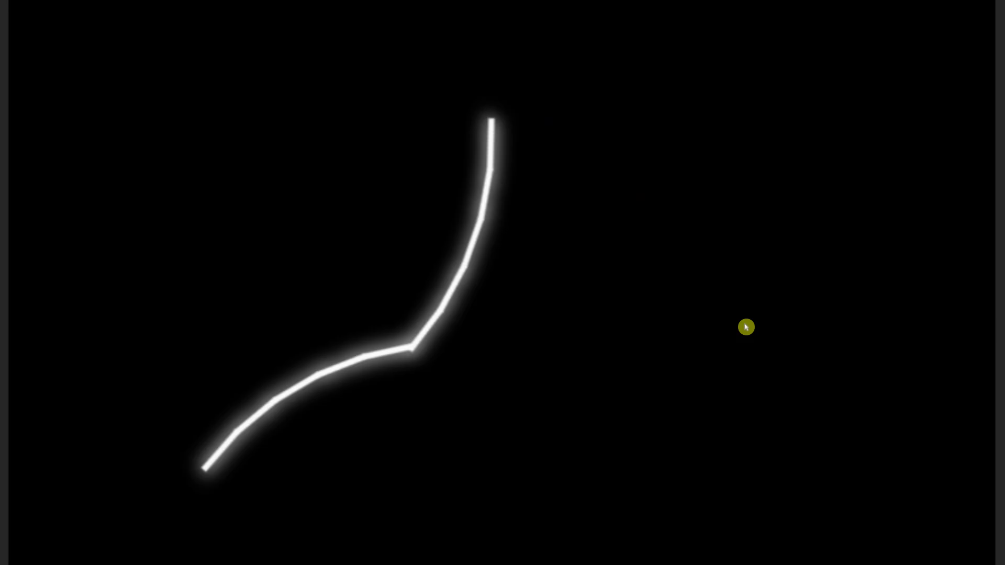